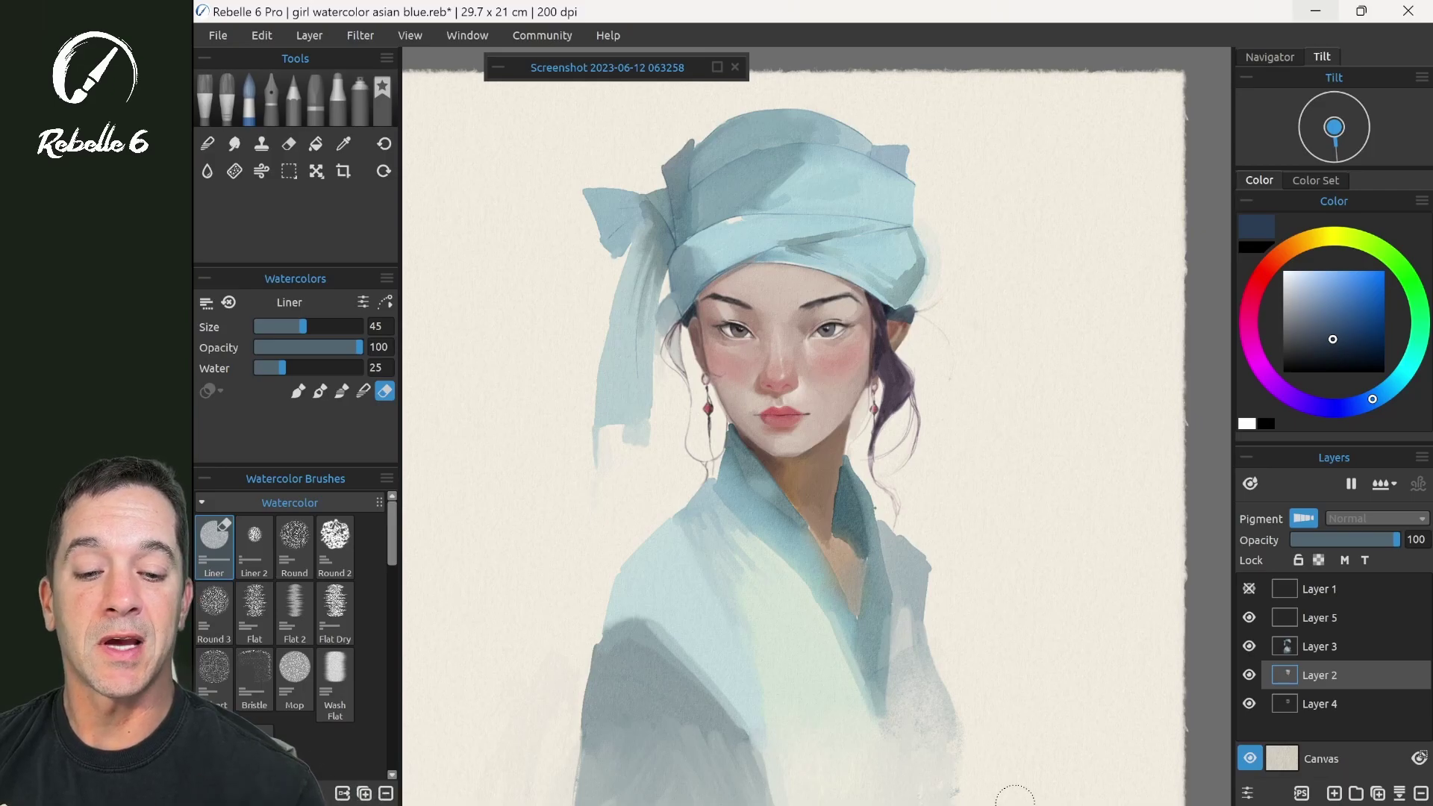
# - Zoom in on the girl's face and switch to the Smudge & Liquify tool (L) with the Soft brush
pyautogui.scroll(5, 851, 233)
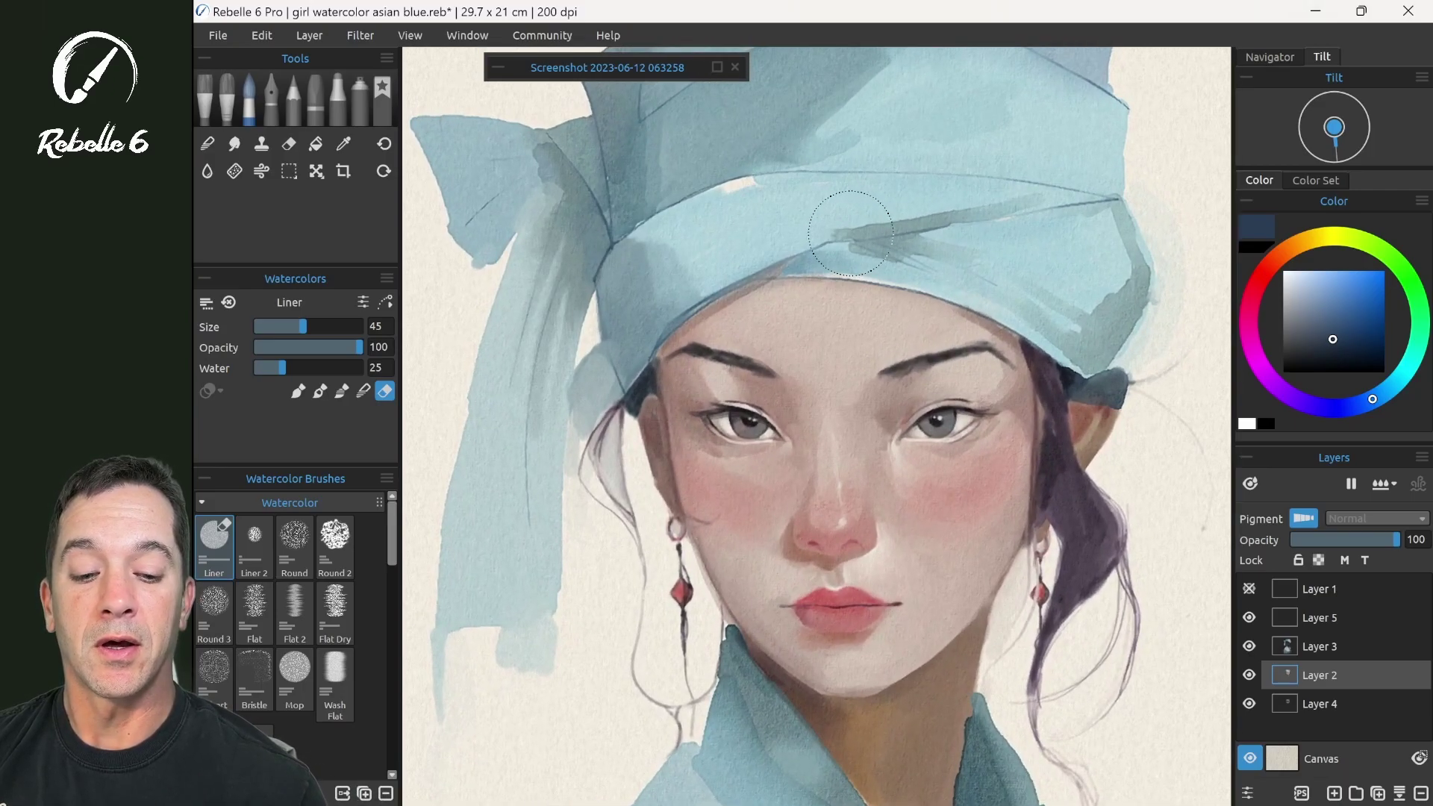
pyautogui.scroll(2, 851, 233)
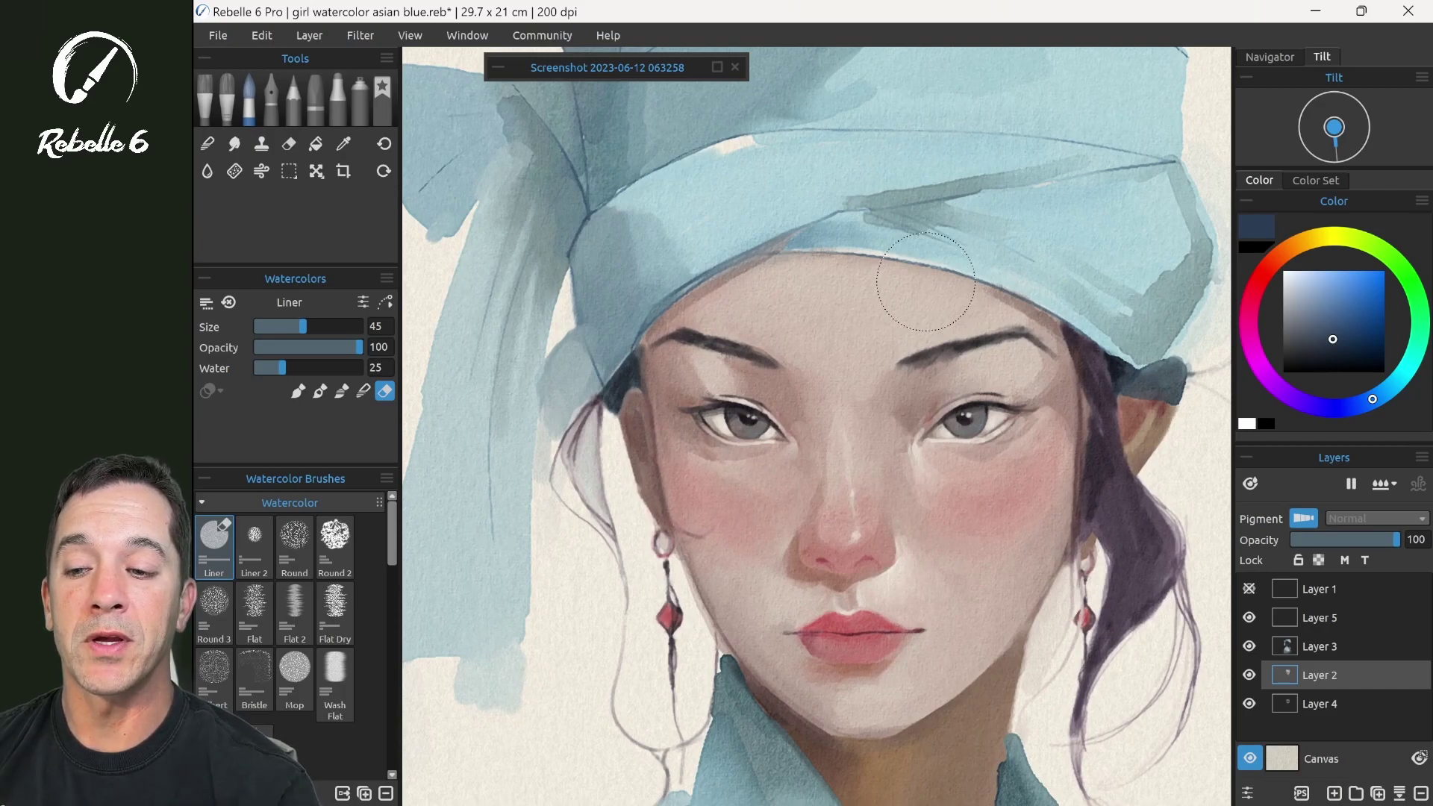
pyautogui.press('l')
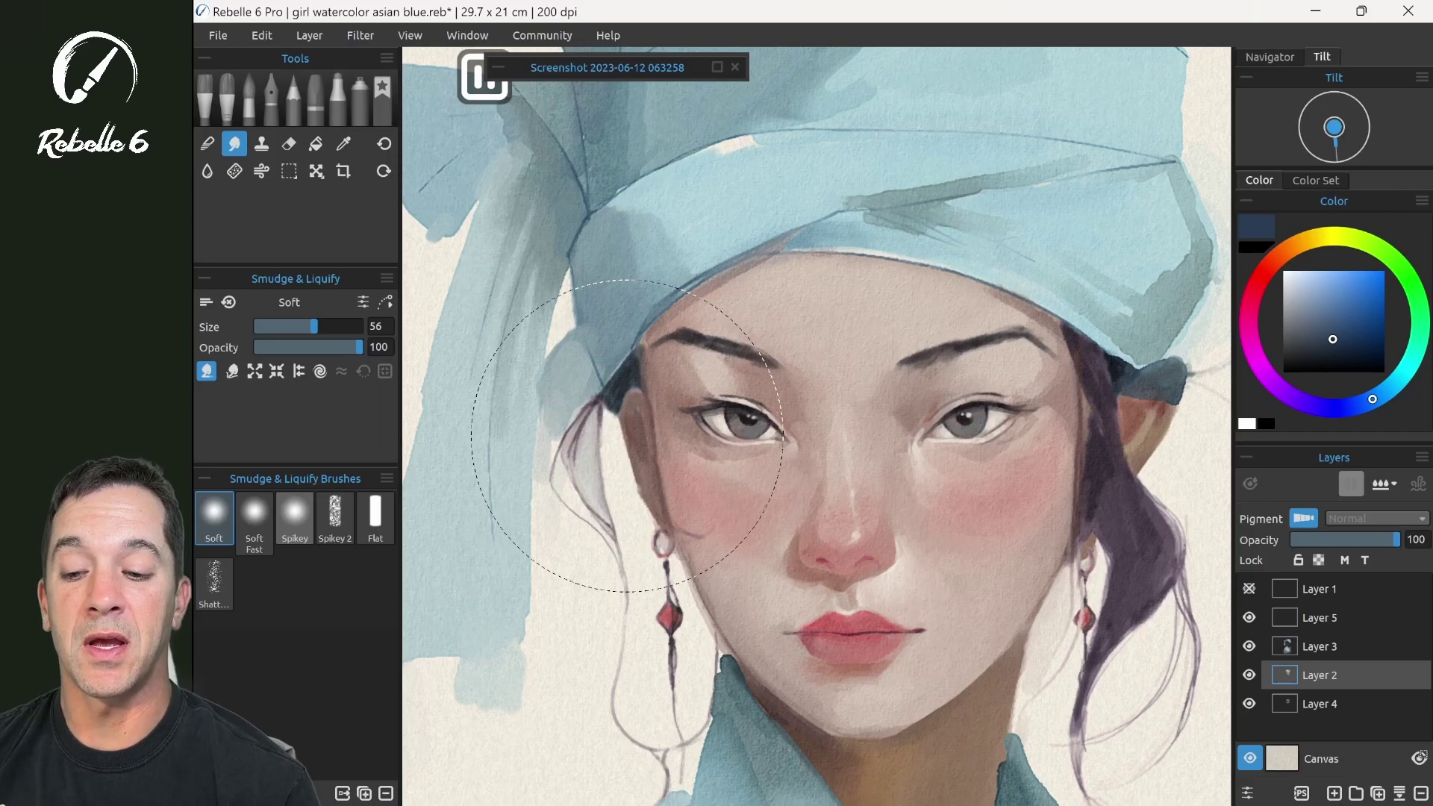
pyautogui.click(362, 301)
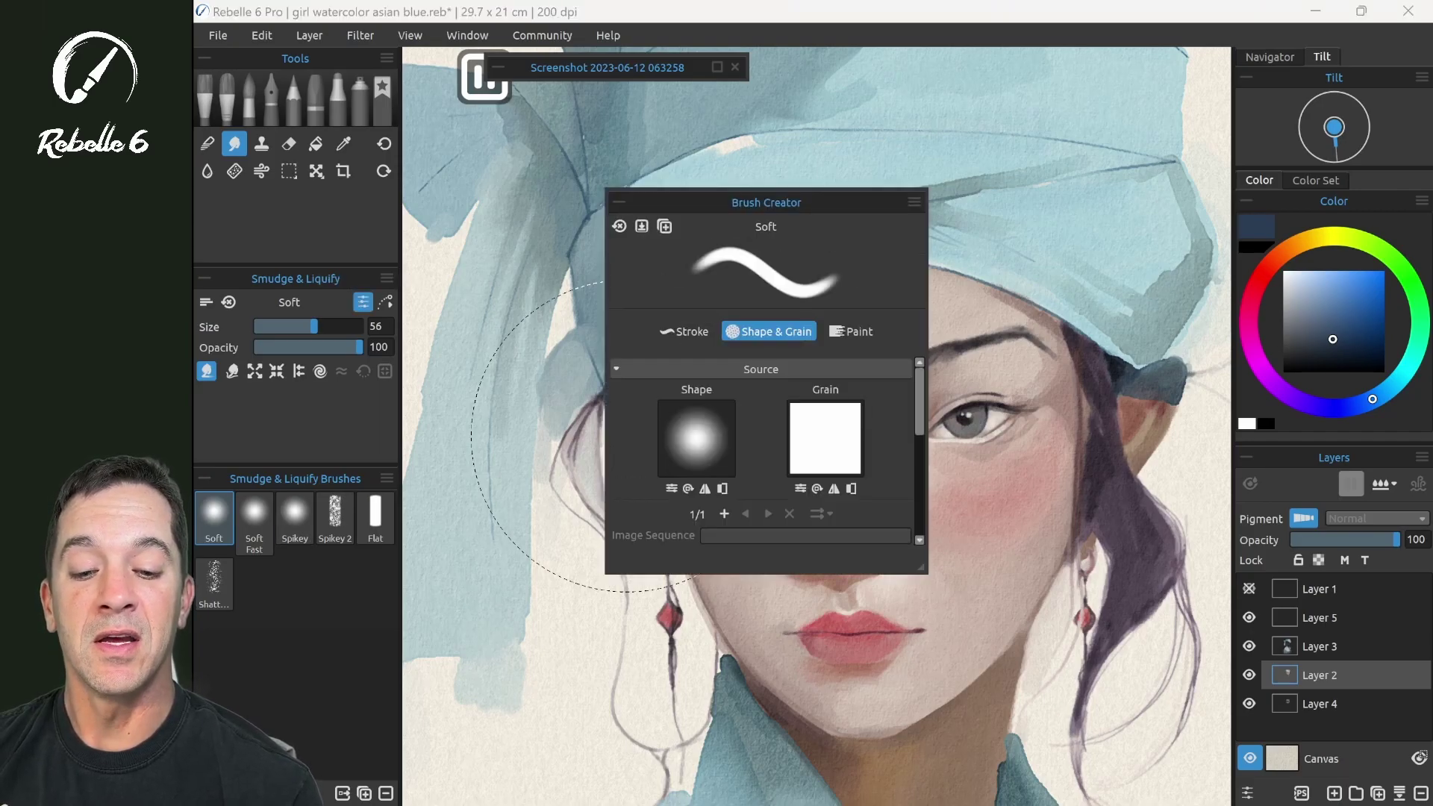
pyautogui.click(708, 337)
pyautogui.moveTo(919, 399); pyautogui.dragTo(919, 456)
pyautogui.click(849, 331)
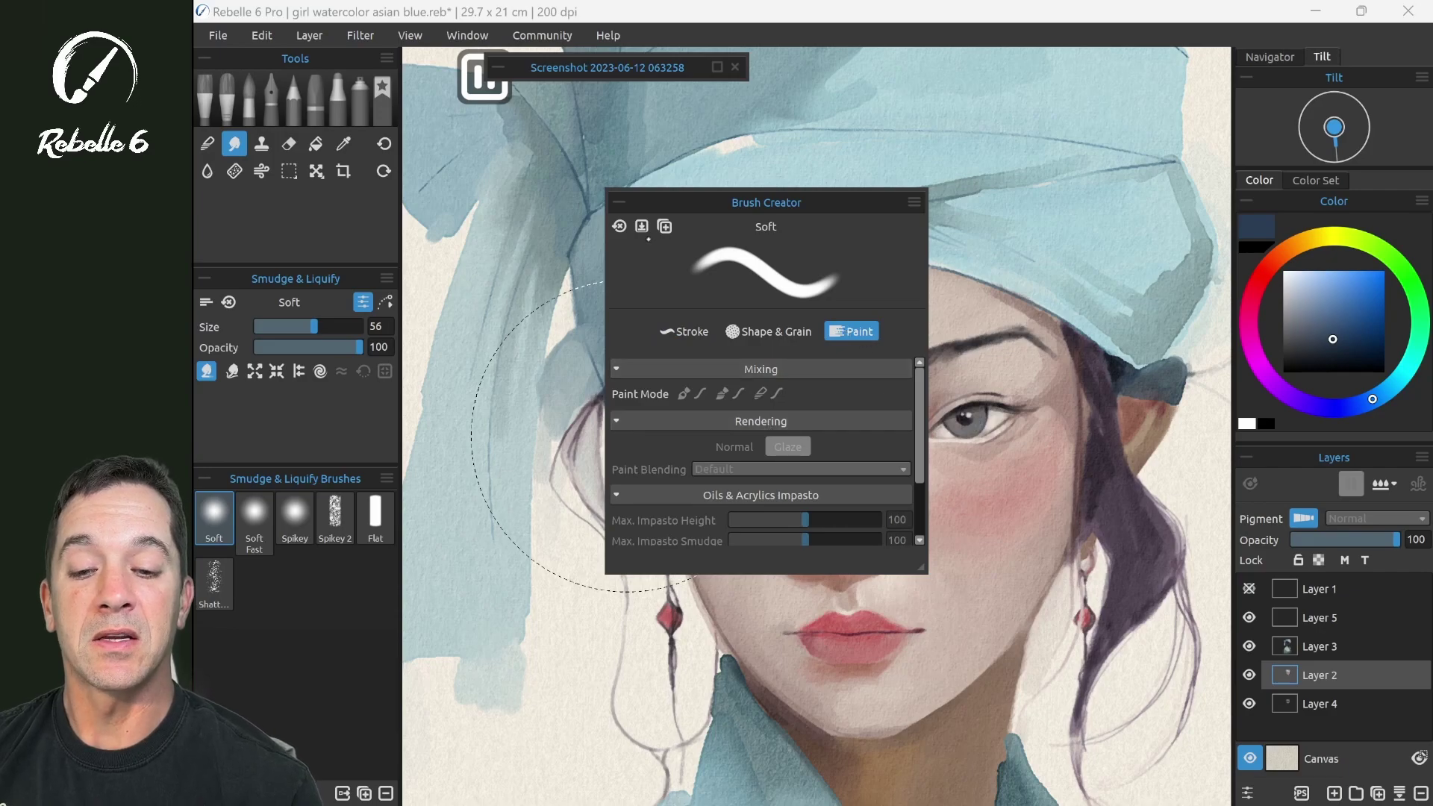
pyautogui.click(914, 201)
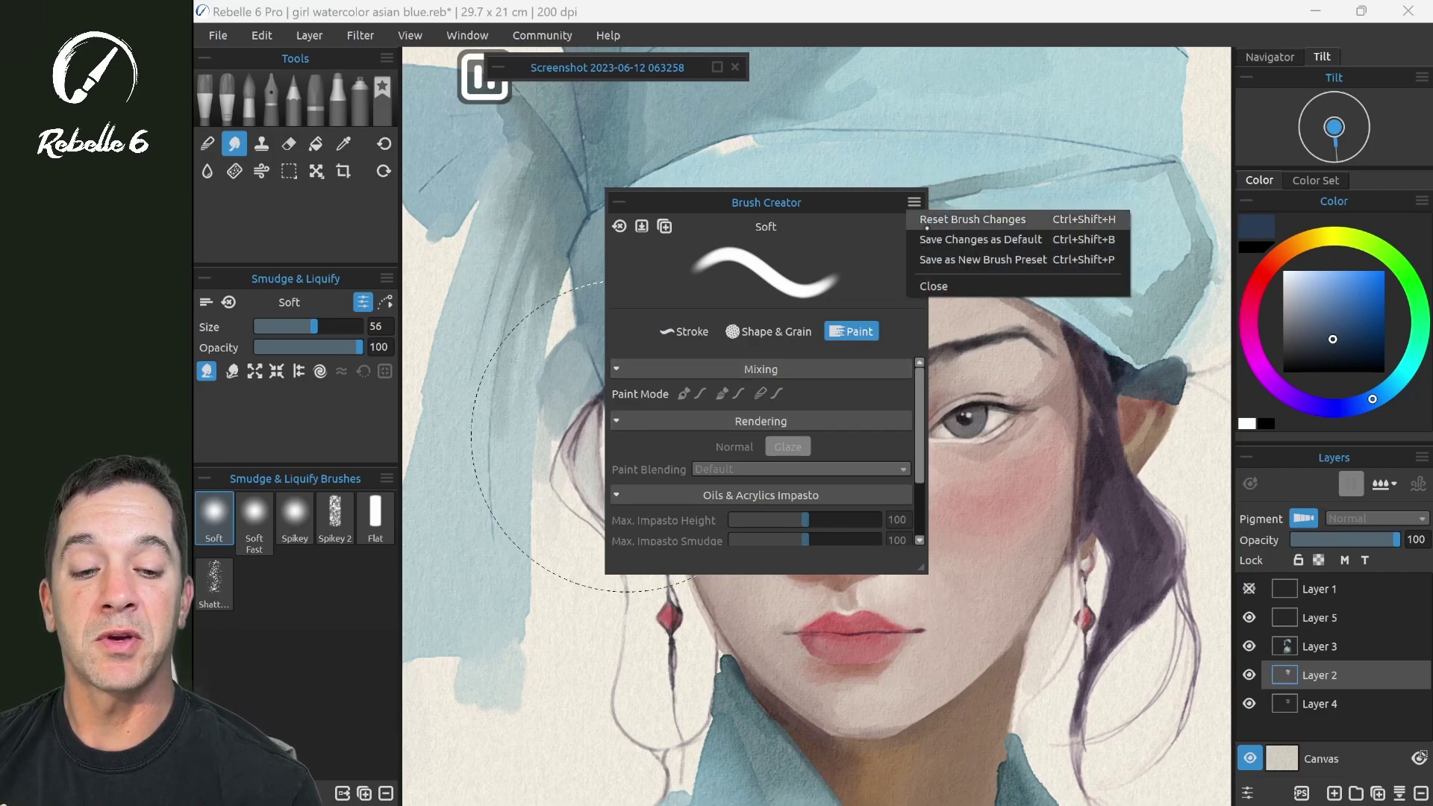
pyautogui.click(926, 290)
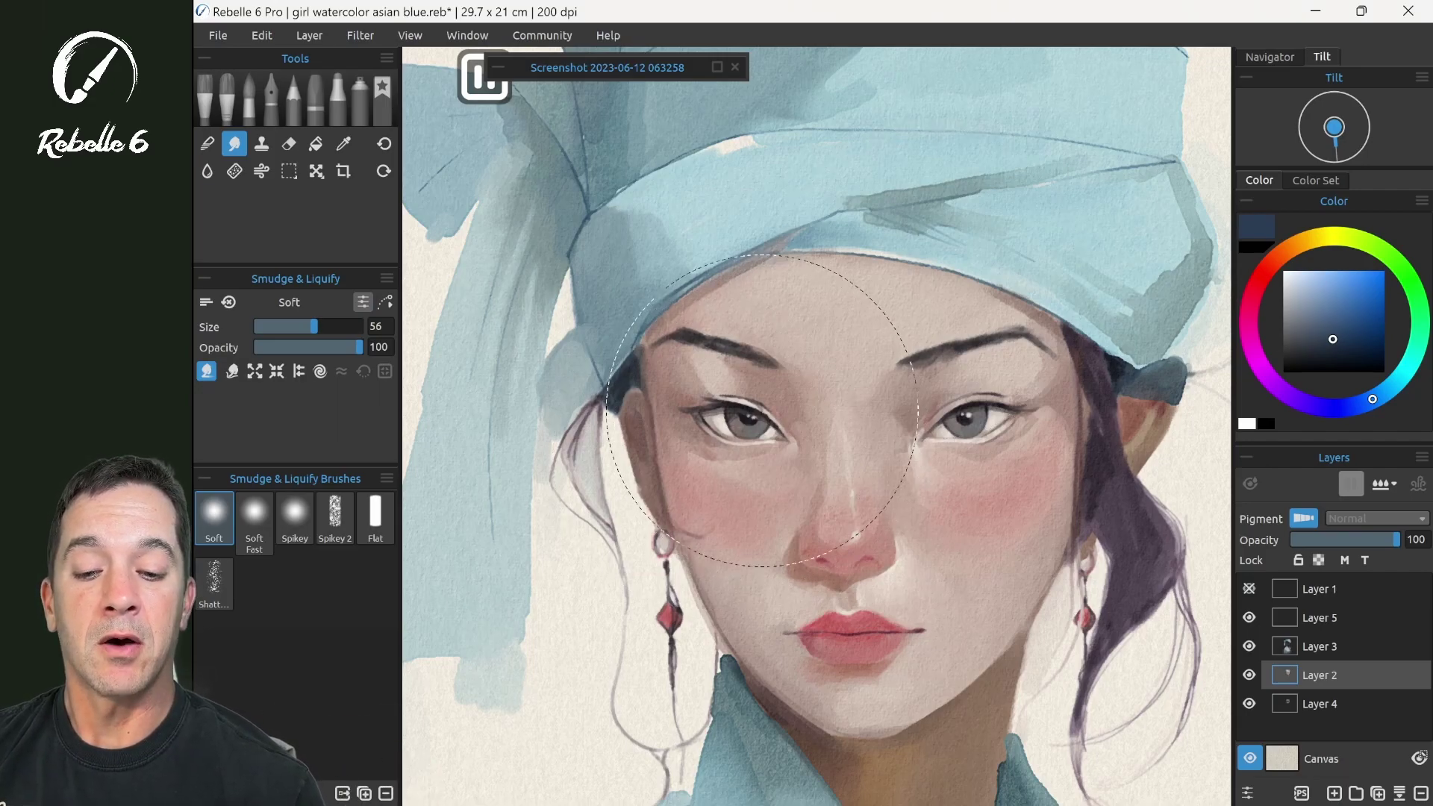
# - Zoom closer to the face, trial-push the left eye and cheek leftward, then undo it
pyautogui.scroll(5, 761, 410)
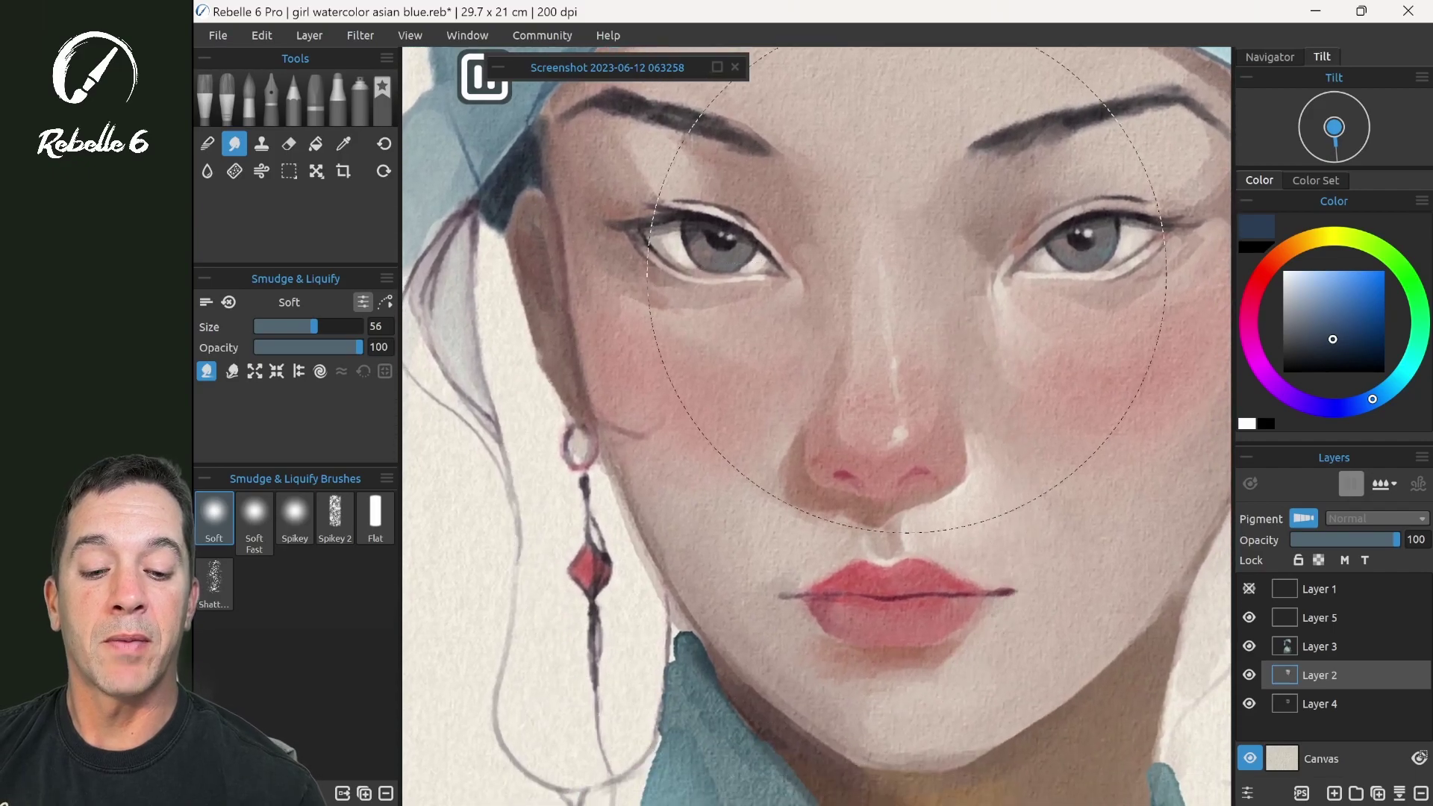
pyautogui.scroll(2, 905, 289)
pyautogui.hscroll(-1, 828, 251)
pyautogui.moveTo(828, 251); pyautogui.dragTo(705, 282)
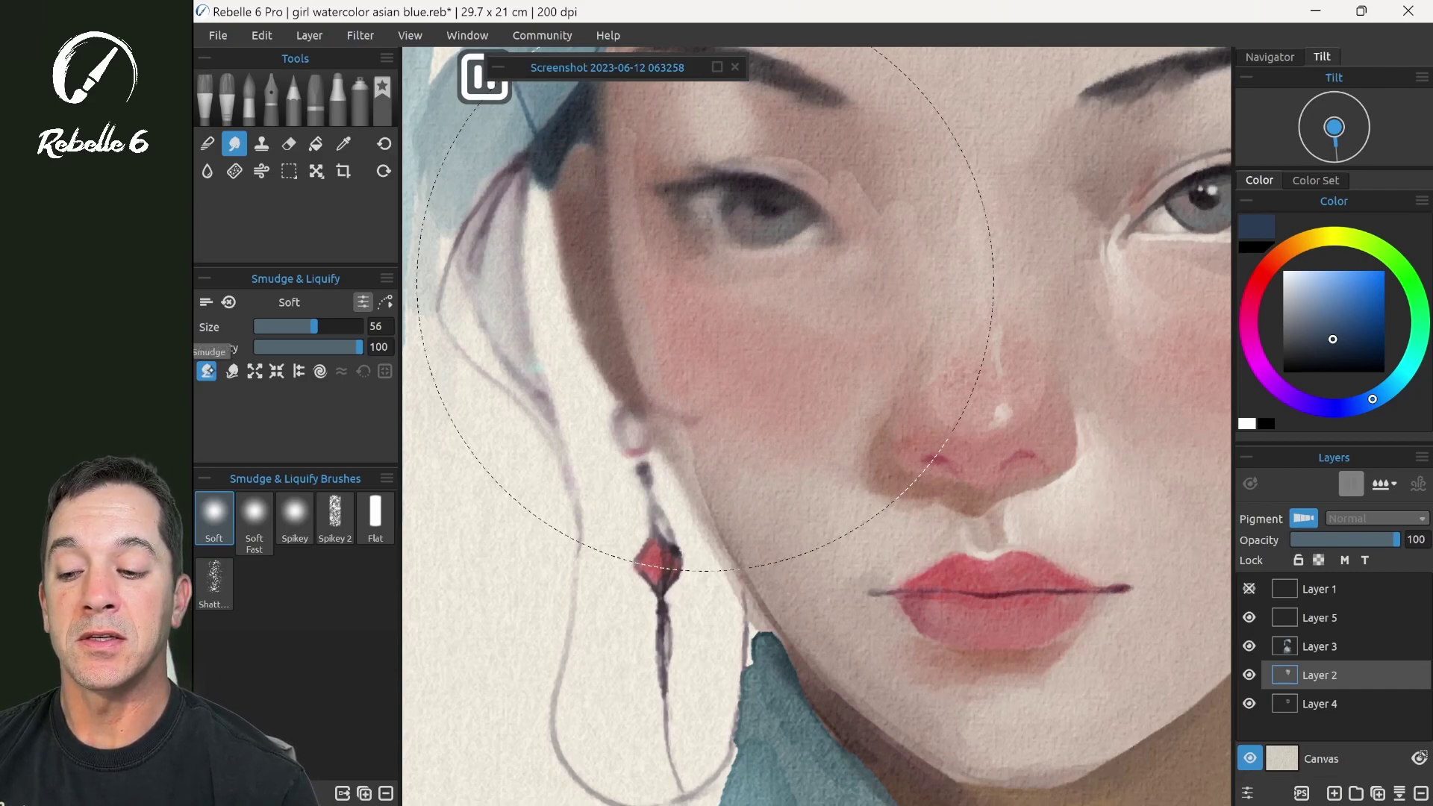
pyautogui.hotkey('ctrl', 'z')
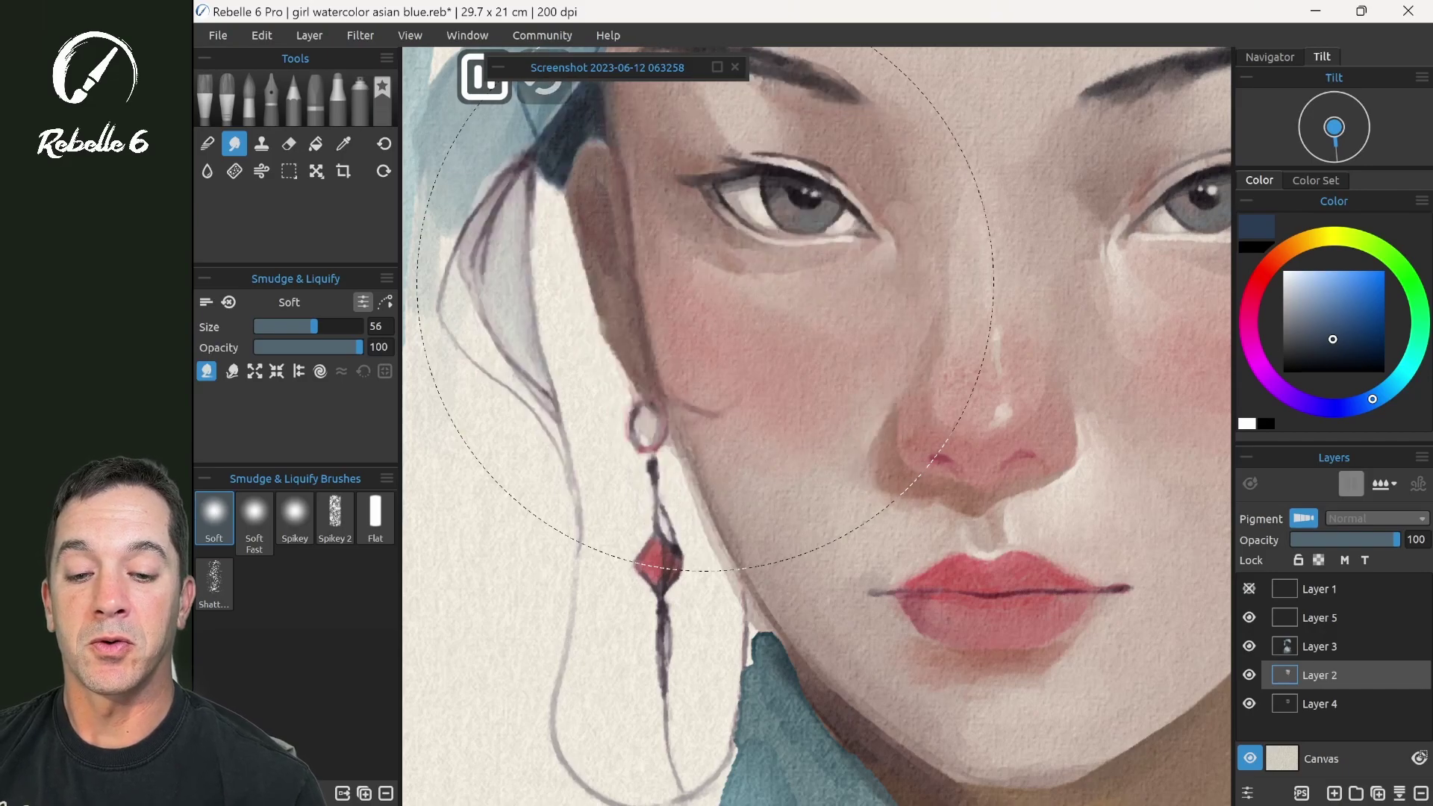
# - In Liquify mode, undo the leftover distortion, shrink the brush to 31 and push the nose up-right
pyautogui.click(232, 371)
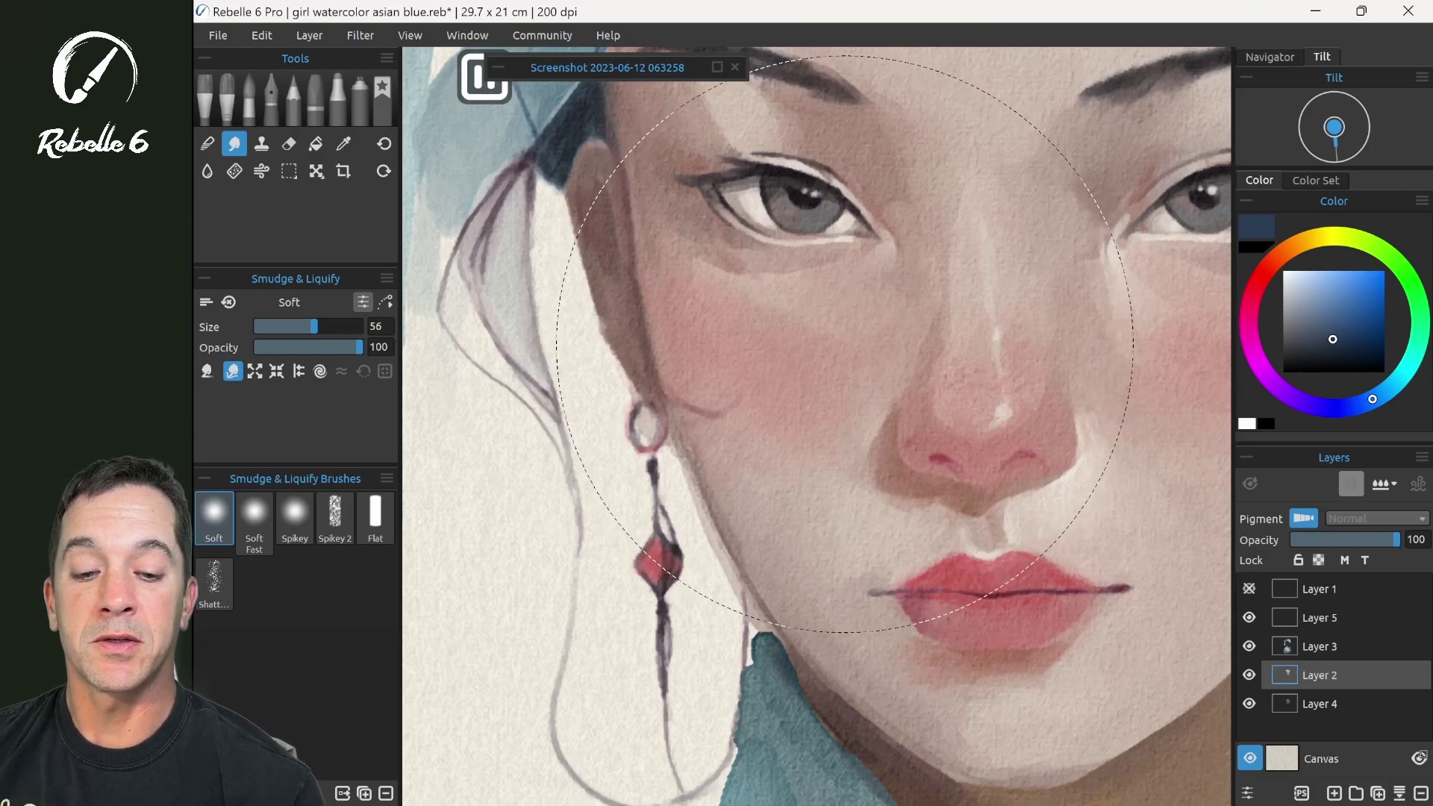
pyautogui.press('ctrl')
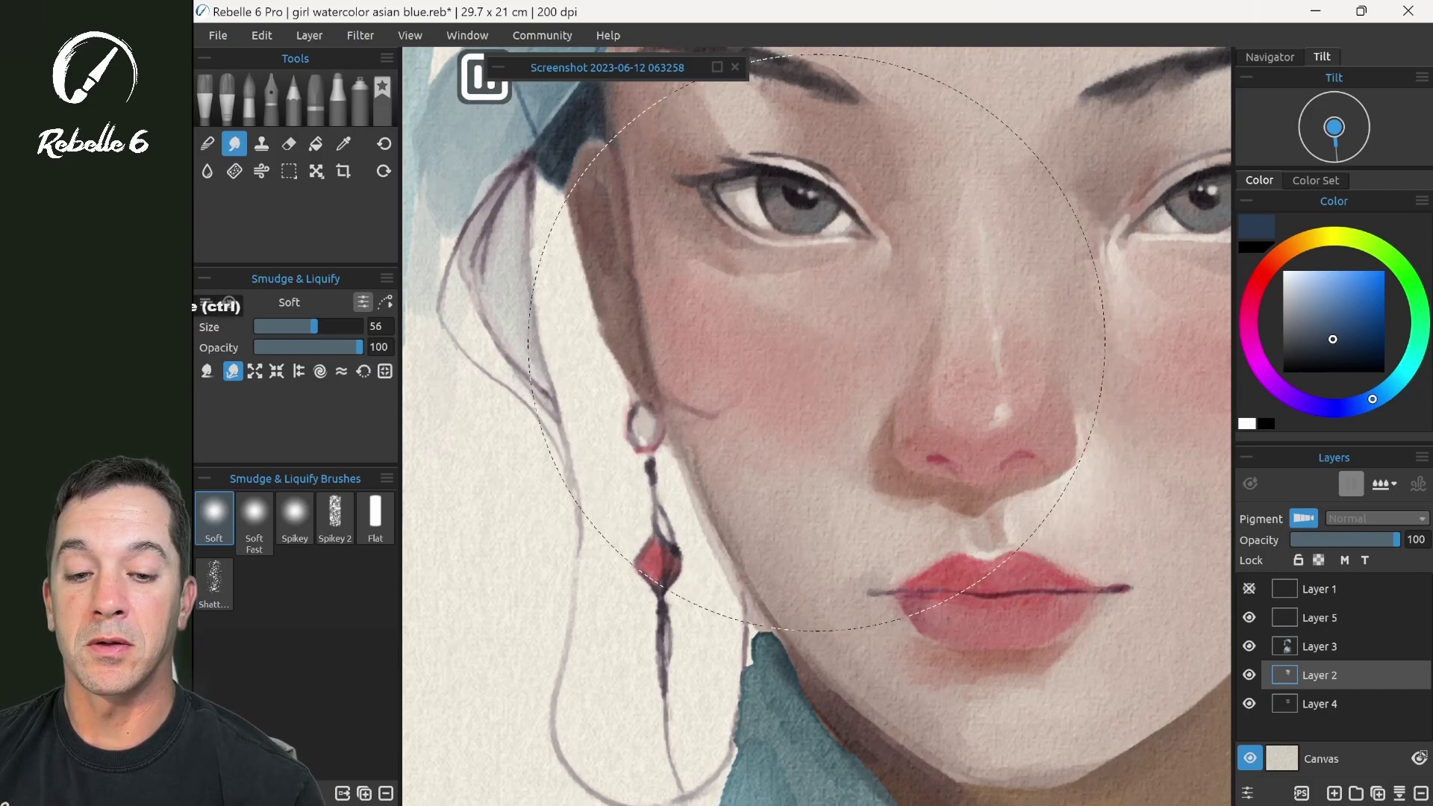
pyautogui.hotkey('ctrl', 'z')
pyautogui.press('shift')
pyautogui.moveTo(831, 368); pyautogui.dragTo(781, 369)
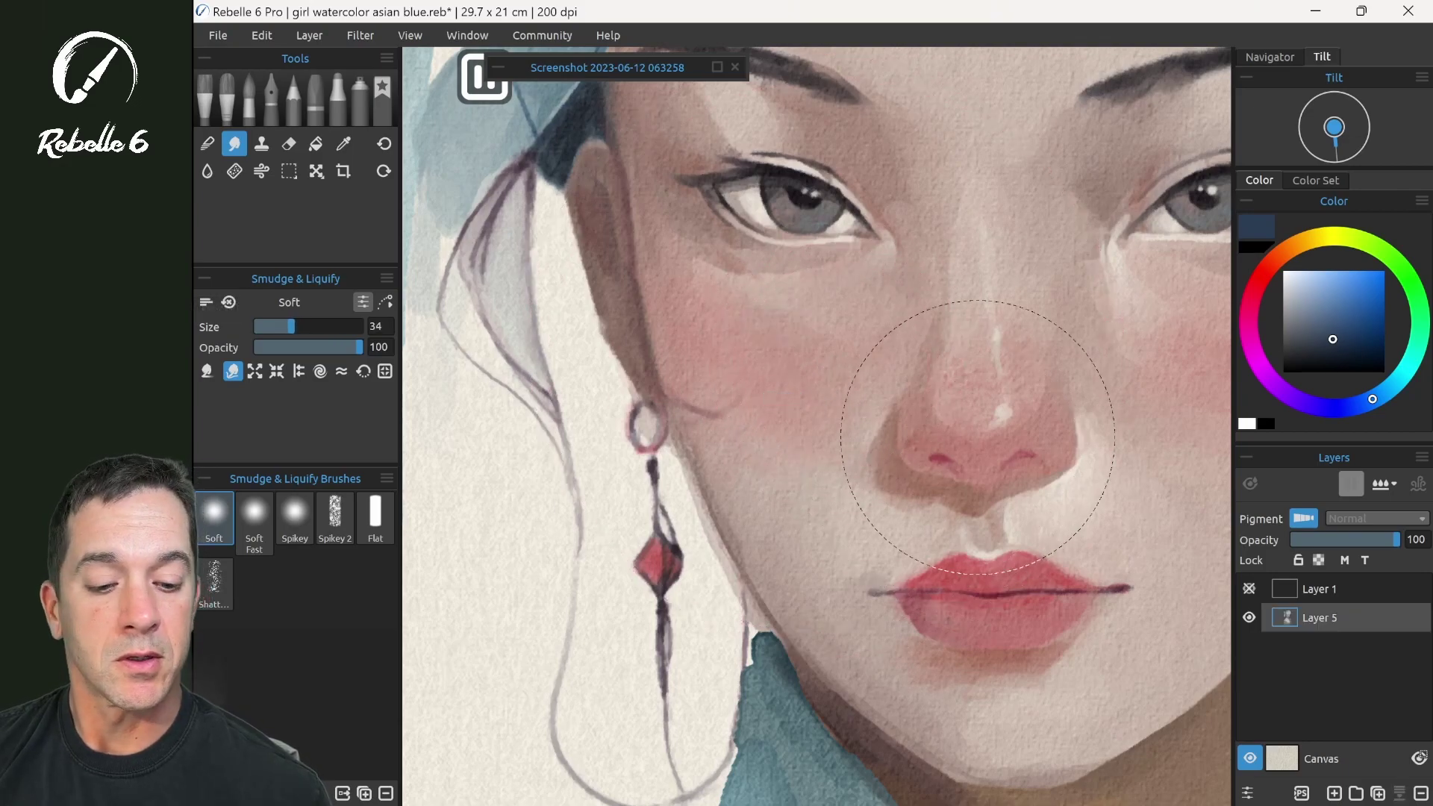
pyautogui.moveTo(951, 486)
pyautogui.mouseDown()
pyautogui.moveTo(1031, 397)
pyautogui.moveTo(994, 417)
pyautogui.mouseUp()
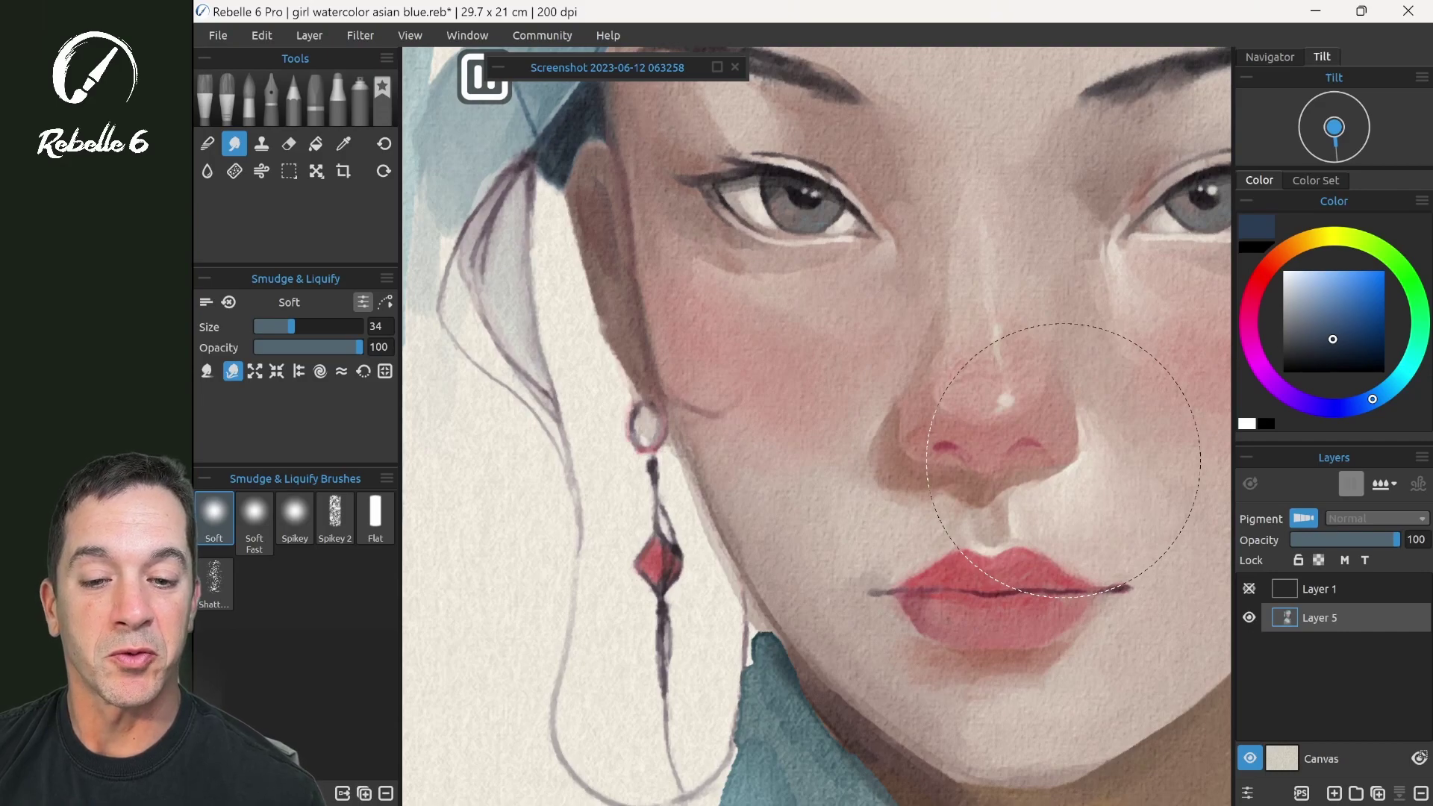
# - Try pushing the left eye and reshaping the lips, then undo those edits
pyautogui.moveTo(764, 209)
pyautogui.mouseDown()
pyautogui.moveTo(726, 216)
pyautogui.moveTo(780, 225)
pyautogui.mouseUp()
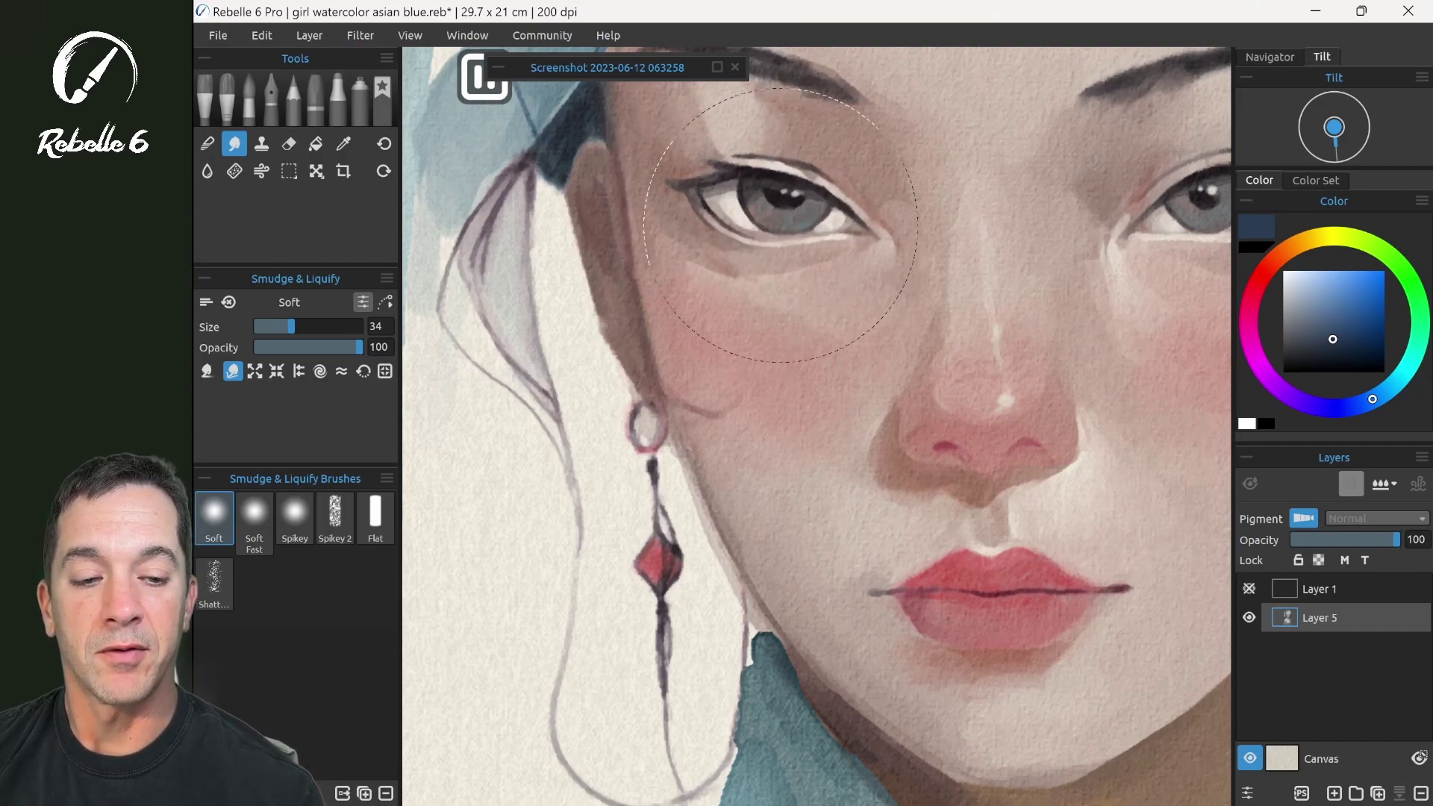
pyautogui.hotkey('ctrl', 'z')
pyautogui.hotkey('ctrl', 'z')
pyautogui.hotkey('ctrl', 'z')
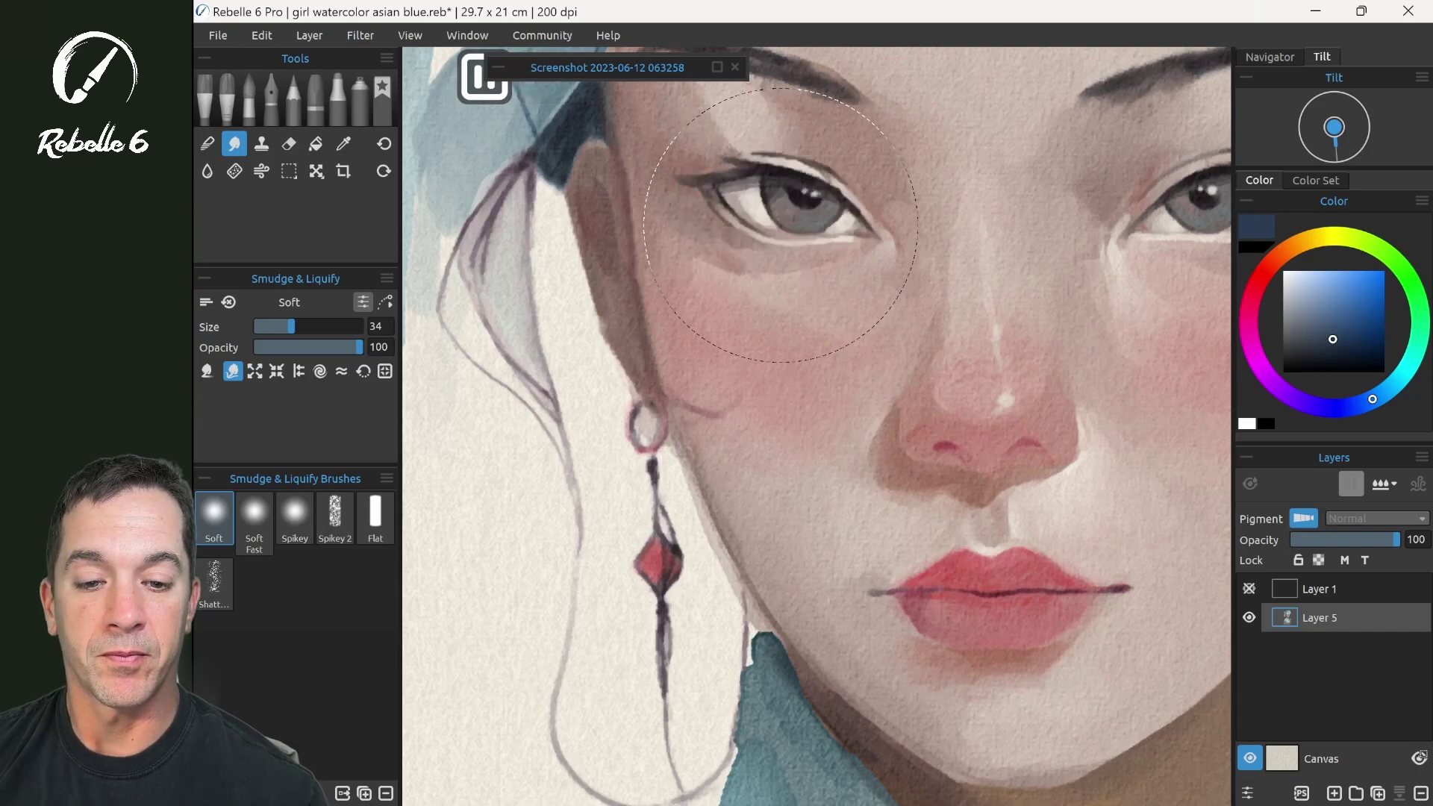
pyautogui.moveTo(1000, 593); pyautogui.dragTo(990, 647)
pyautogui.moveTo(922, 603); pyautogui.dragTo(880, 605)
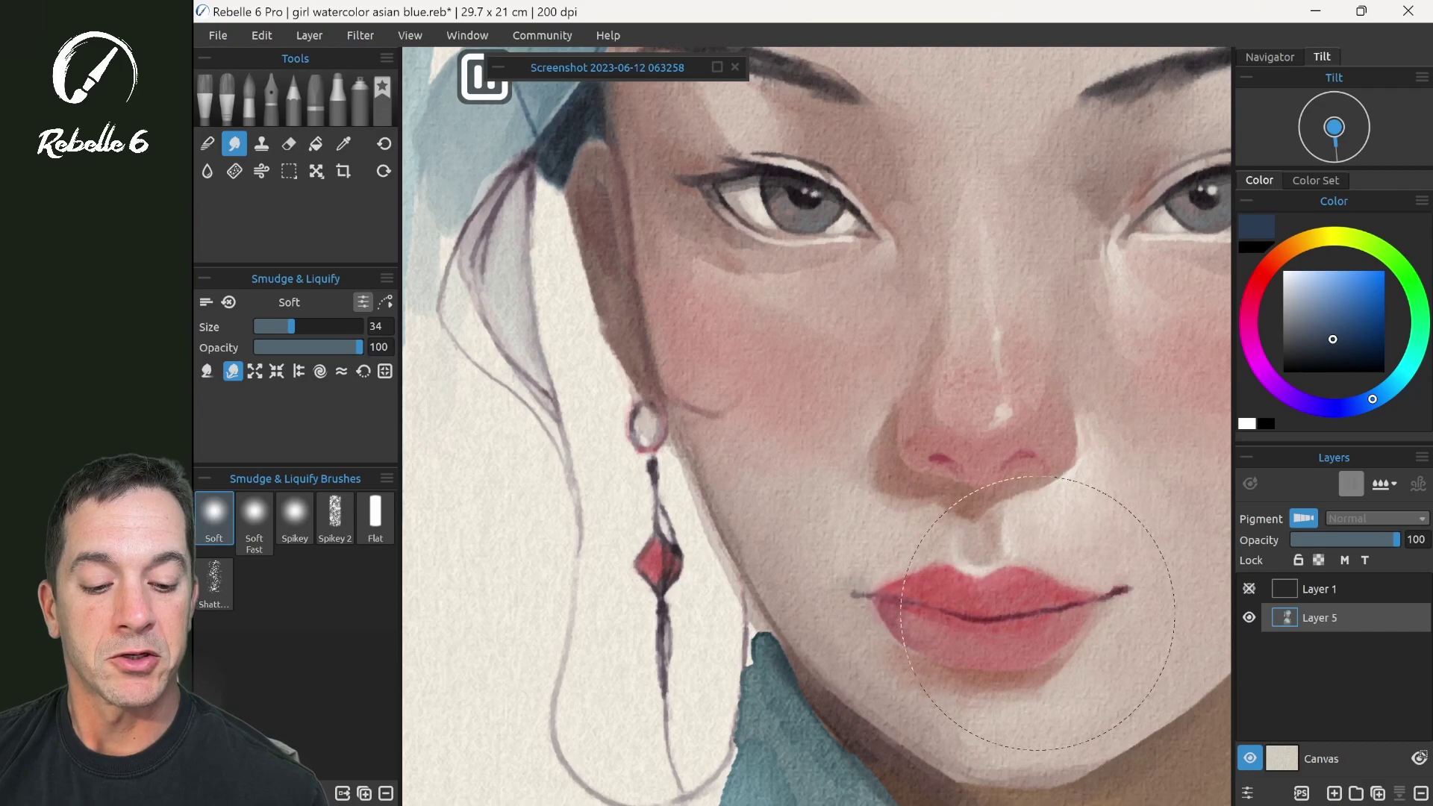
pyautogui.moveTo(1037, 608); pyautogui.dragTo(1064, 592)
pyautogui.moveTo(983, 632)
pyautogui.mouseDown()
pyautogui.moveTo(942, 656)
pyautogui.moveTo(952, 640)
pyautogui.moveTo(1029, 628)
pyautogui.mouseUp()
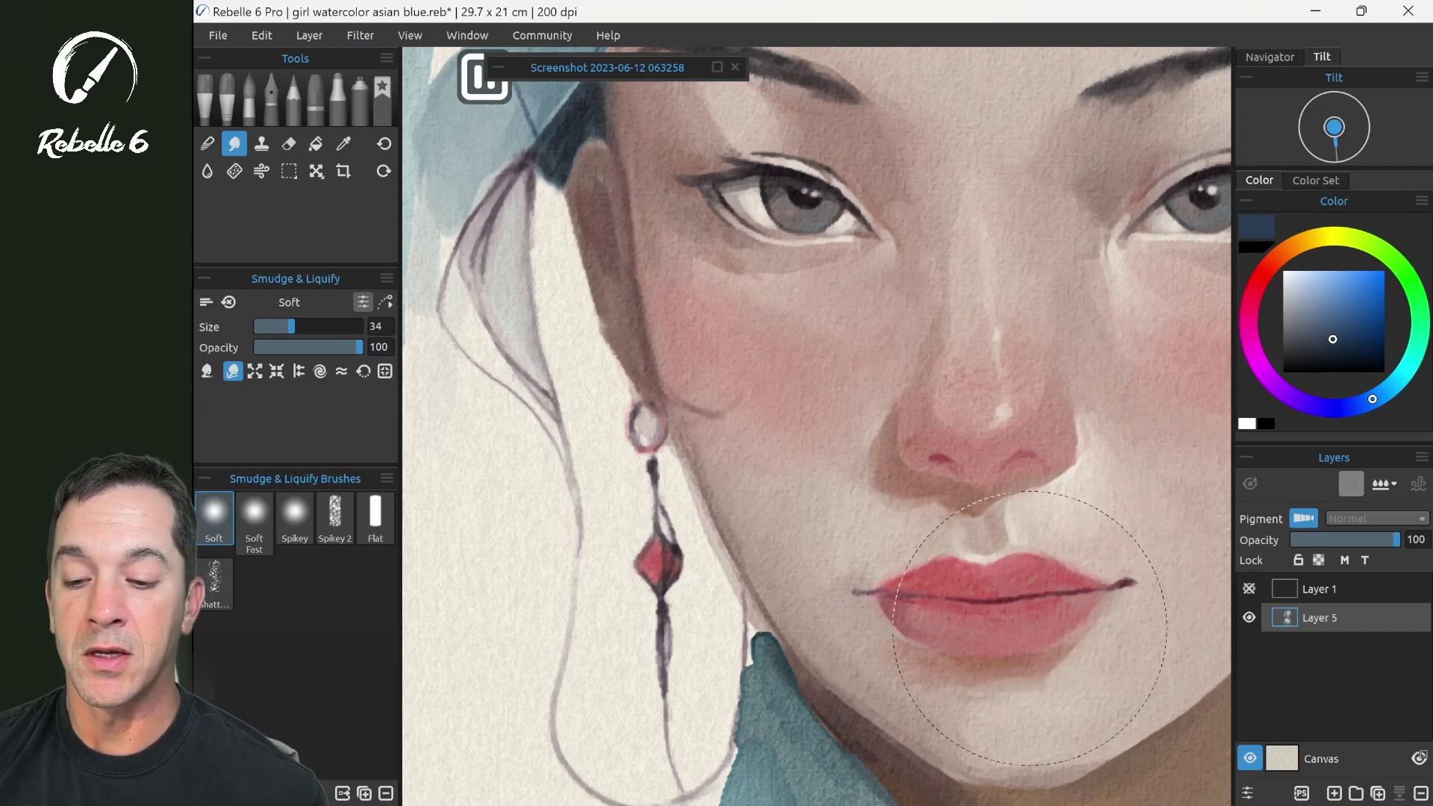
pyautogui.hotkey('ctrl', 'z')
pyautogui.hotkey('ctrl', 'z')
pyautogui.hotkey('ctrl', 'z')
pyautogui.hotkey('ctrl', 'z')
pyautogui.hotkey('ctrl', 'z')
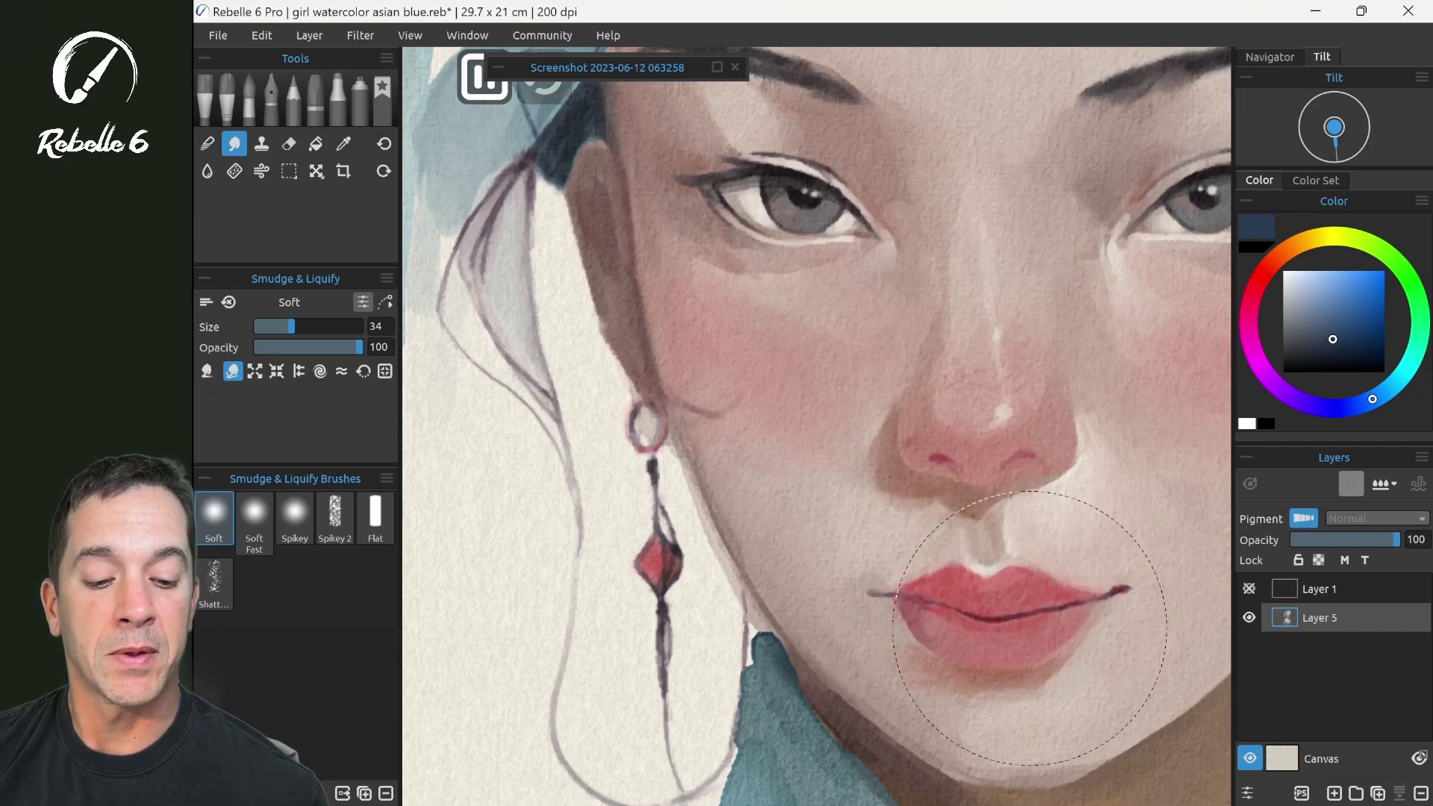
pyautogui.hotkey('ctrl', 'z')
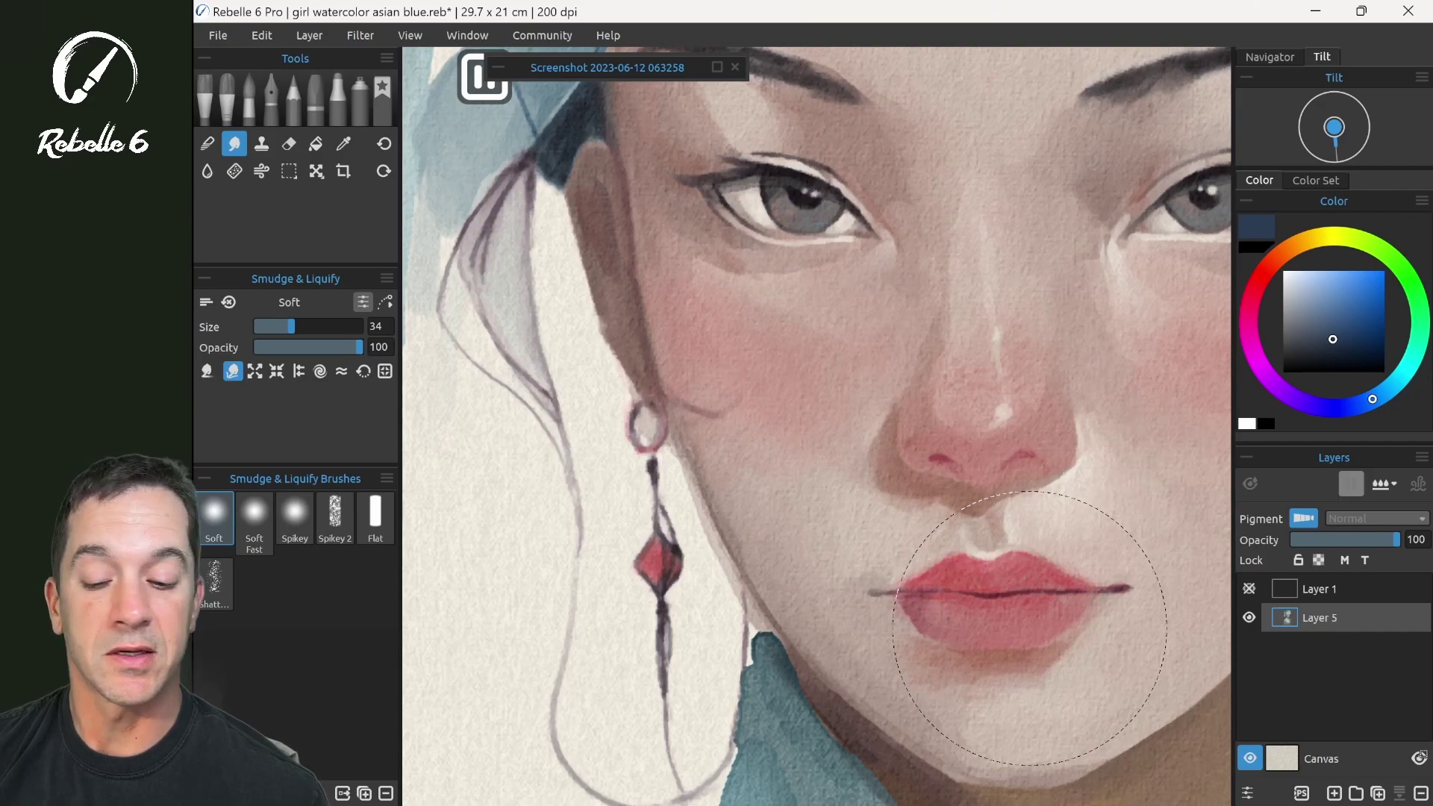
# - Pan to the right-side hair, reshape the thin strands below the earring, and re-centre the face
pyautogui.moveTo(1128, 469); pyautogui.dragTo(565, 419)
pyautogui.moveTo(1086, 493); pyautogui.dragTo(1008, 510)
pyautogui.moveTo(1045, 649)
pyautogui.mouseDown()
pyautogui.moveTo(1104, 623)
pyautogui.moveTo(1049, 575)
pyautogui.moveTo(1082, 536)
pyautogui.moveTo(1067, 557)
pyautogui.moveTo(1095, 605)
pyautogui.mouseUp()
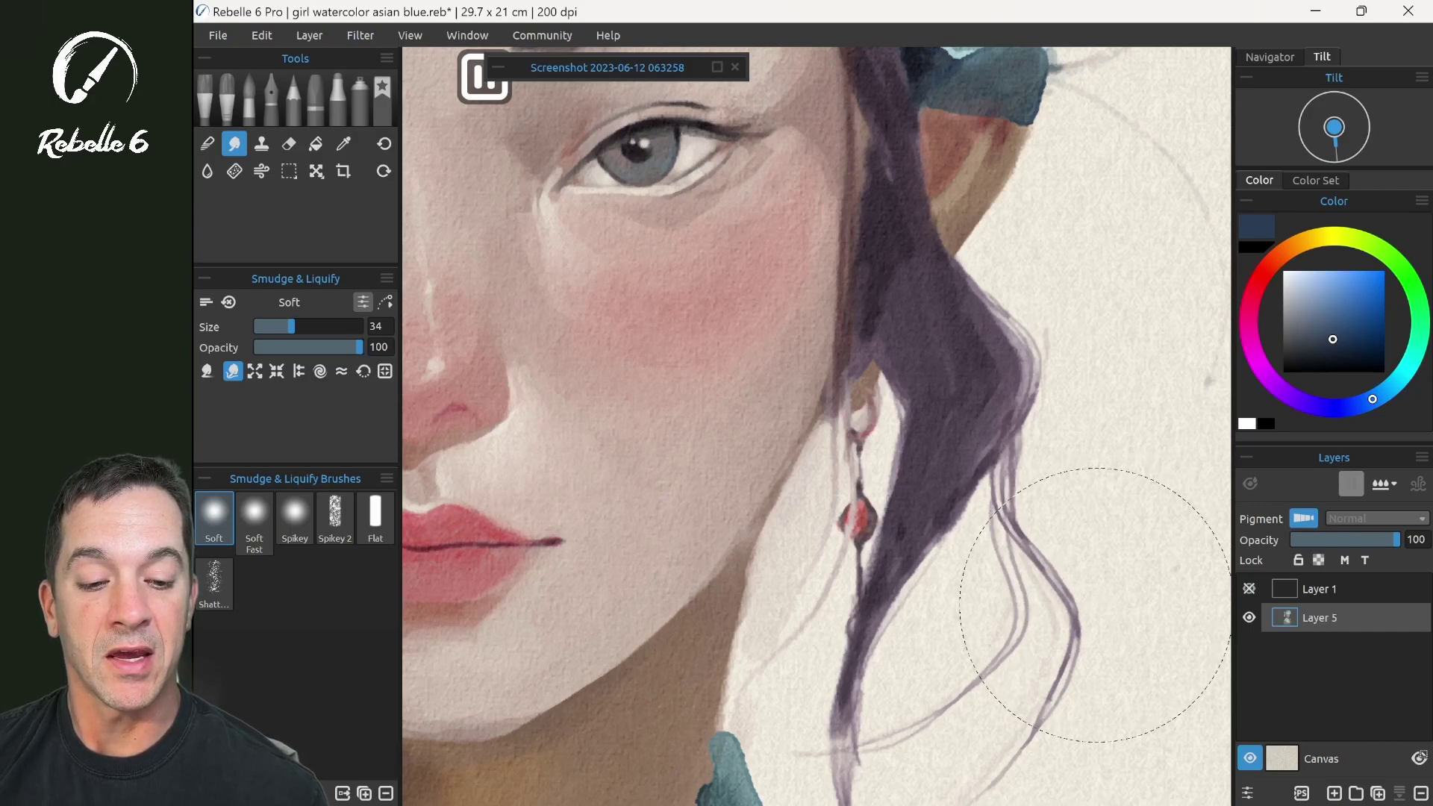
pyautogui.hotkey('ctrl', 'z')
pyautogui.hotkey('ctrl', 'z')
pyautogui.hotkey('ctrl', 'z')
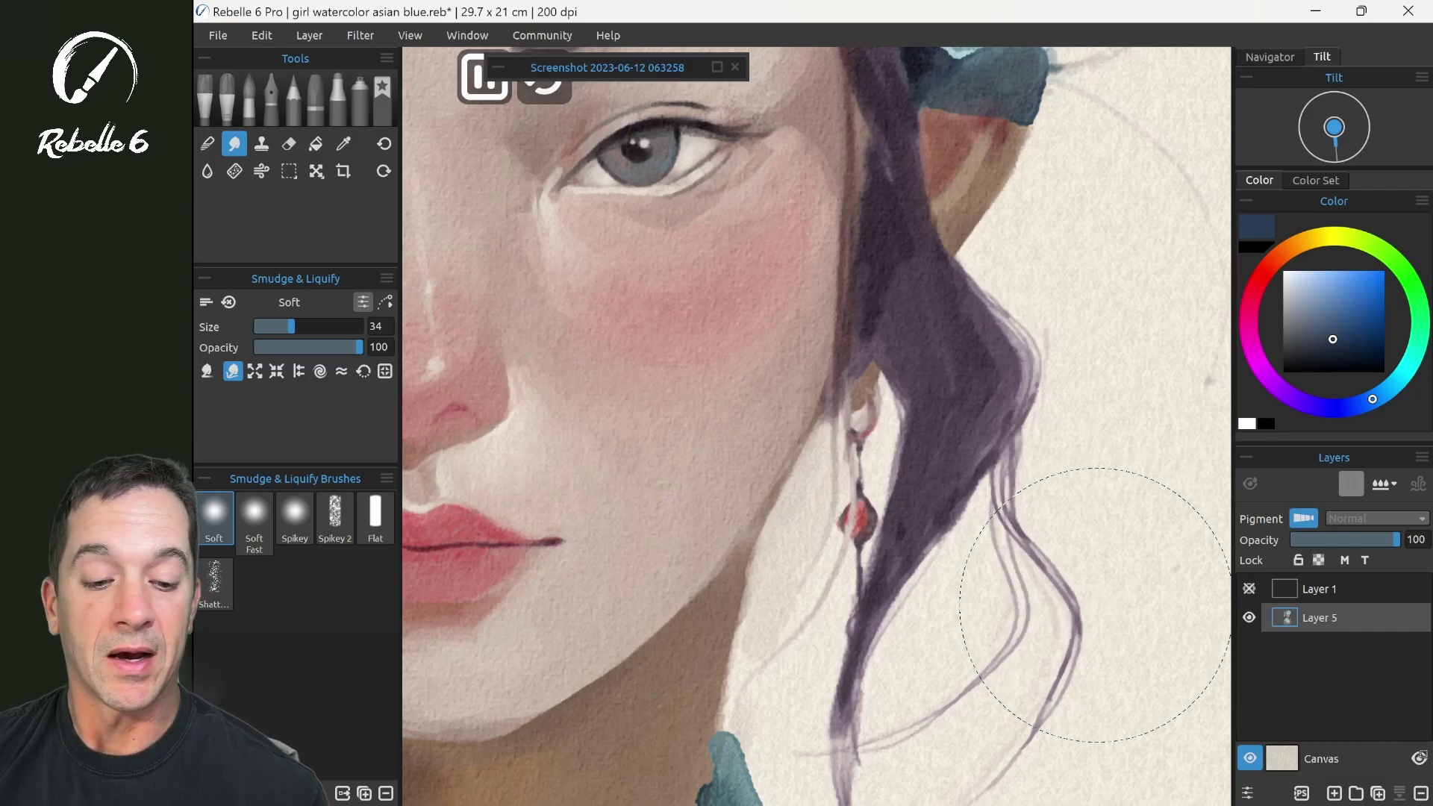
pyautogui.click(1095, 605)
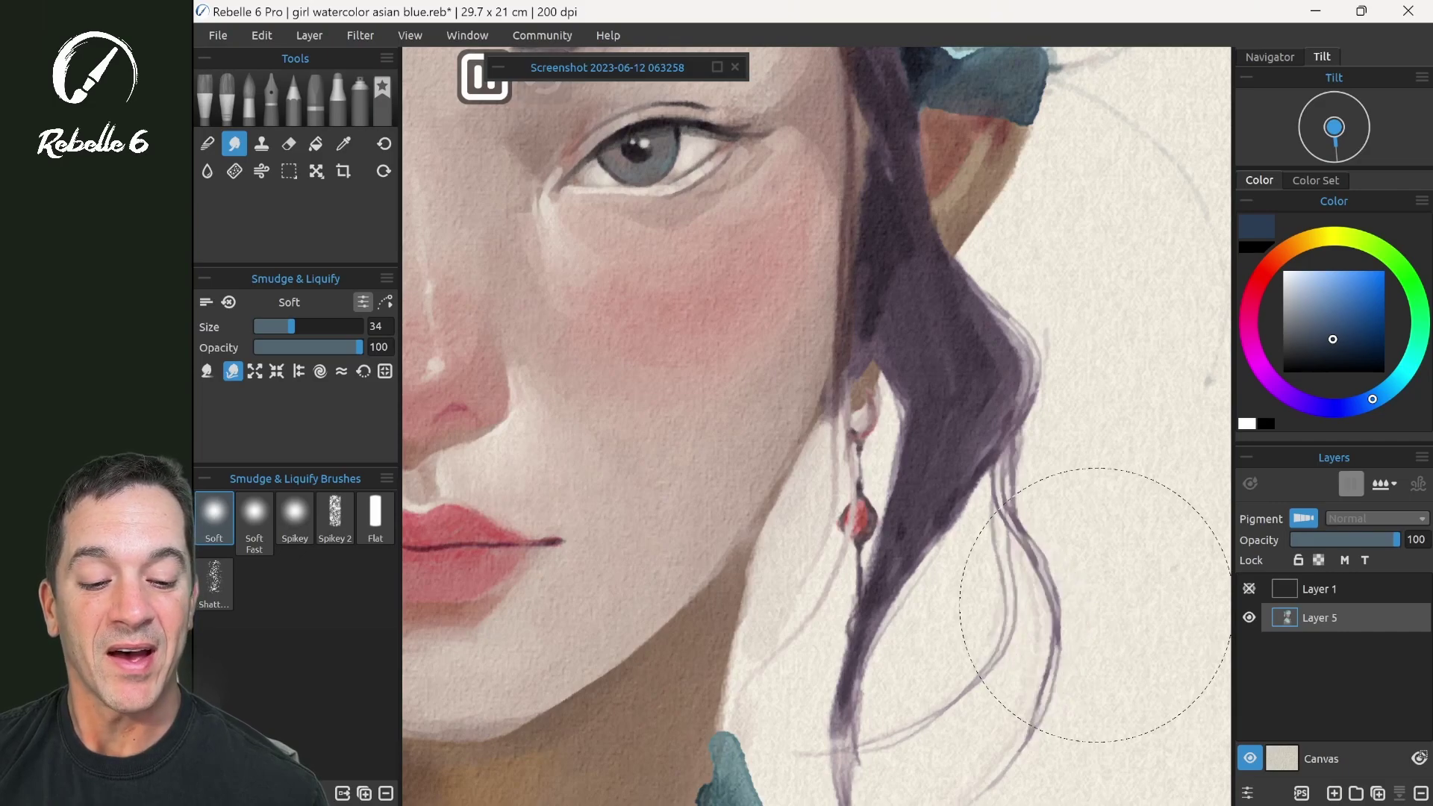
pyautogui.click(1095, 605)
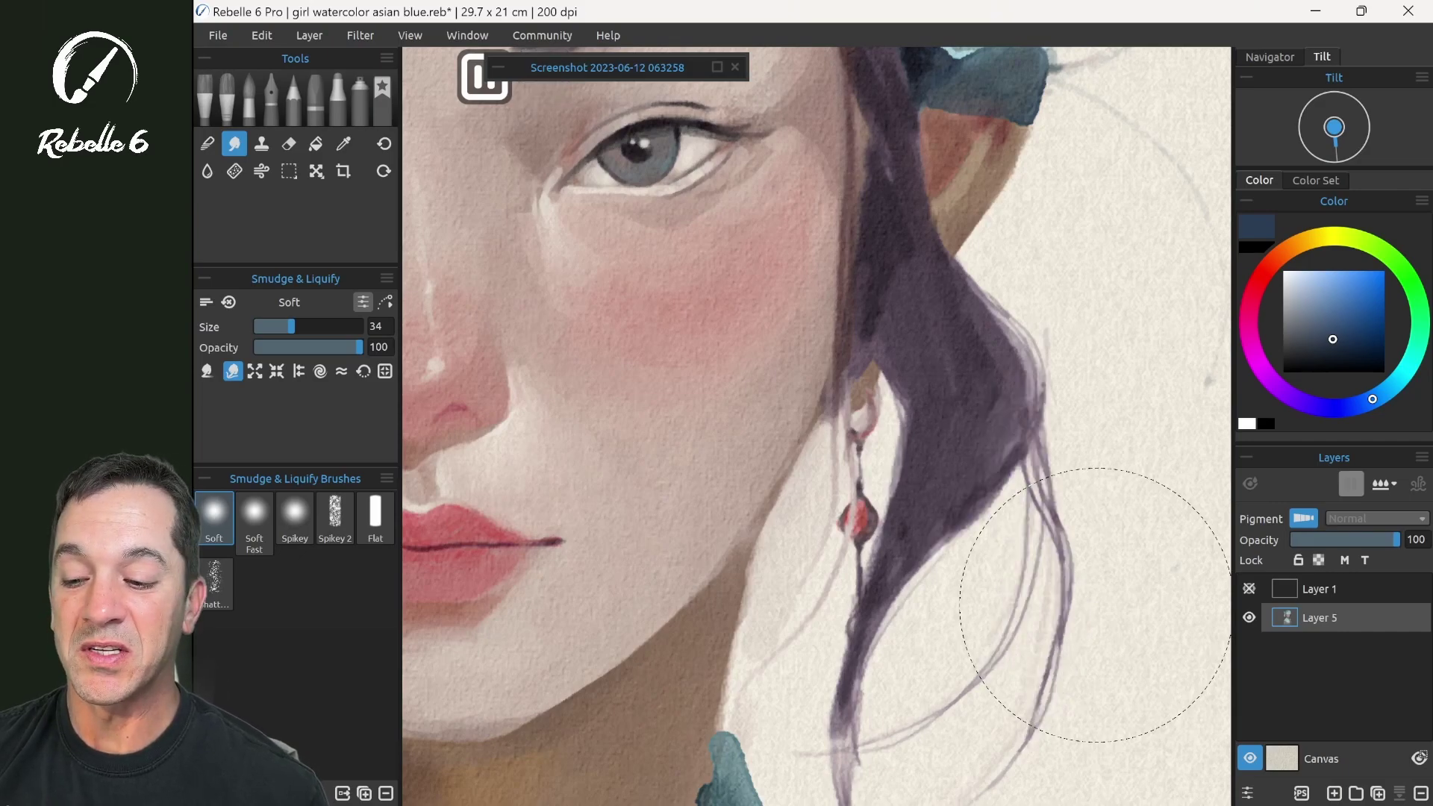
pyautogui.moveTo(662, 351); pyautogui.dragTo(1038, 490)
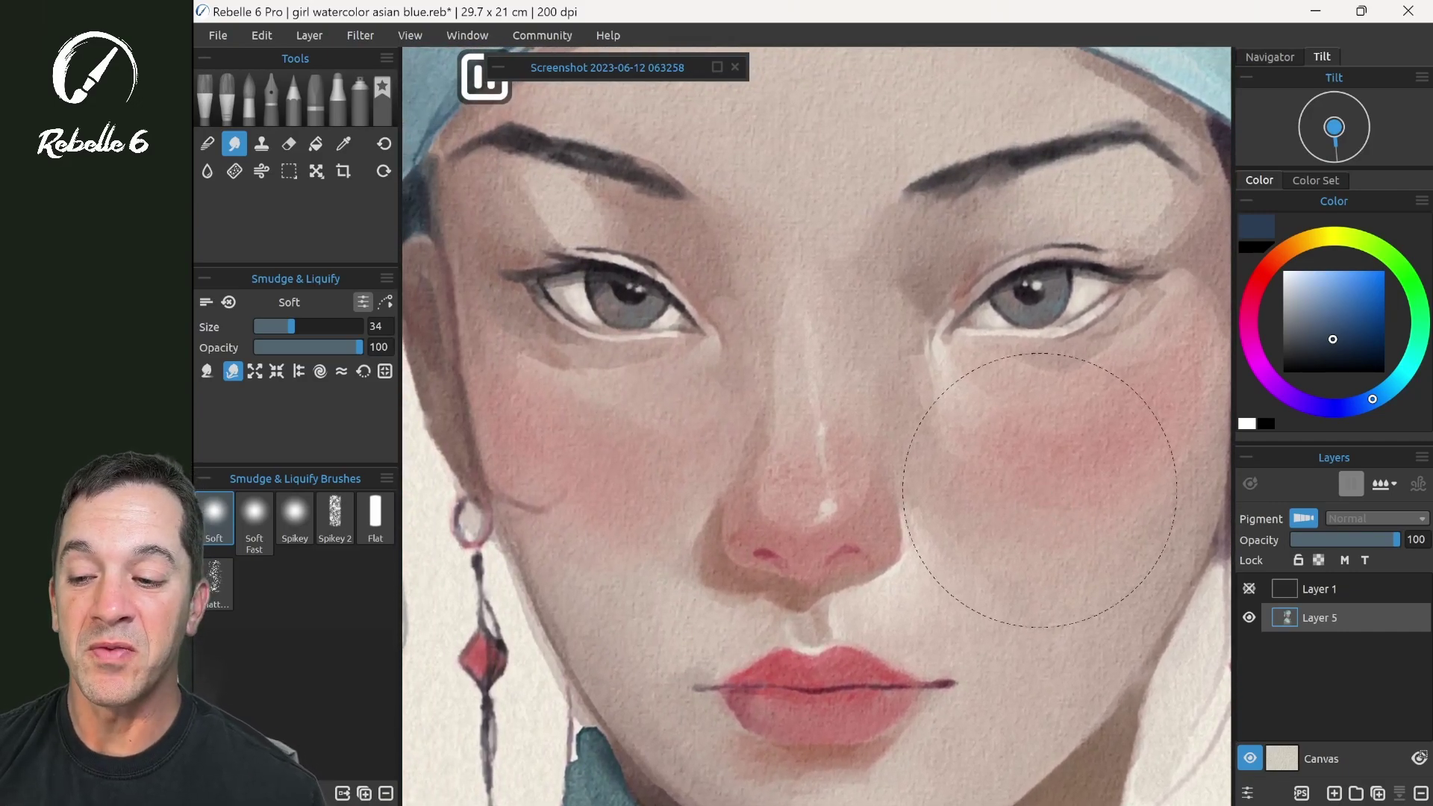
# - Nudge the left eye slightly toward the nose, undoing the stronger corner and iris pushes
pyautogui.moveTo(501, 303); pyautogui.dragTo(575, 248)
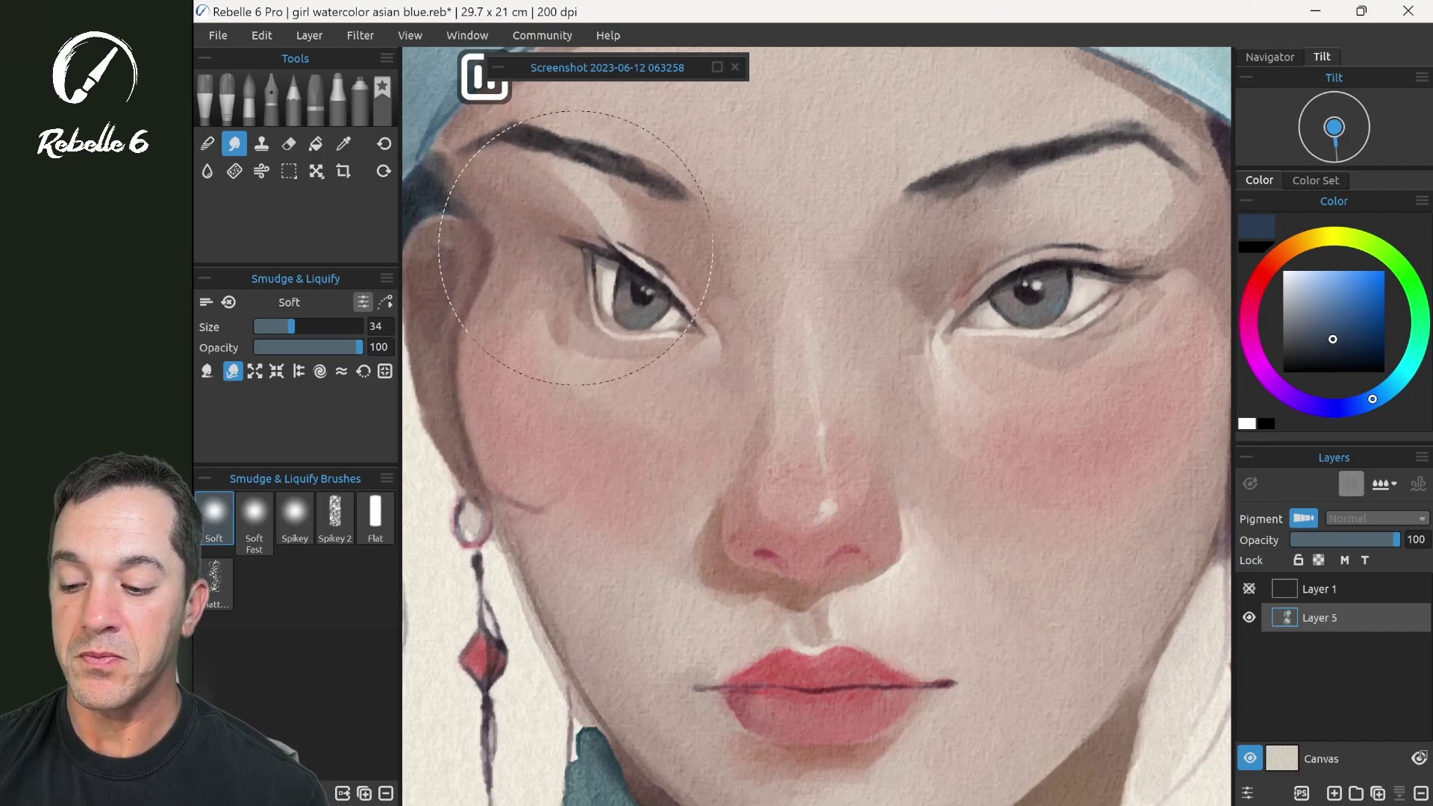
pyautogui.hotkey('ctrl', 'z')
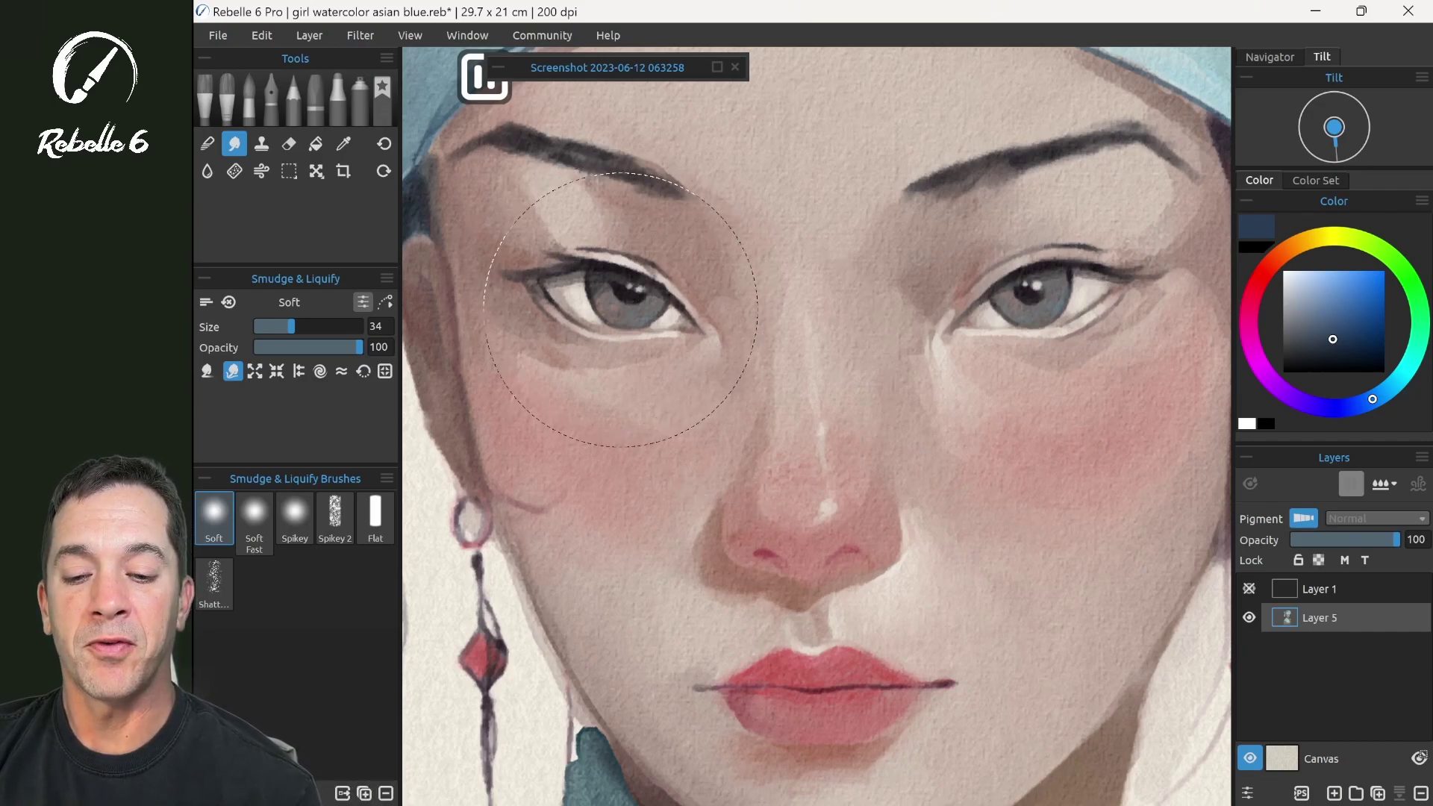
pyautogui.moveTo(625, 307); pyautogui.dragTo(640, 310)
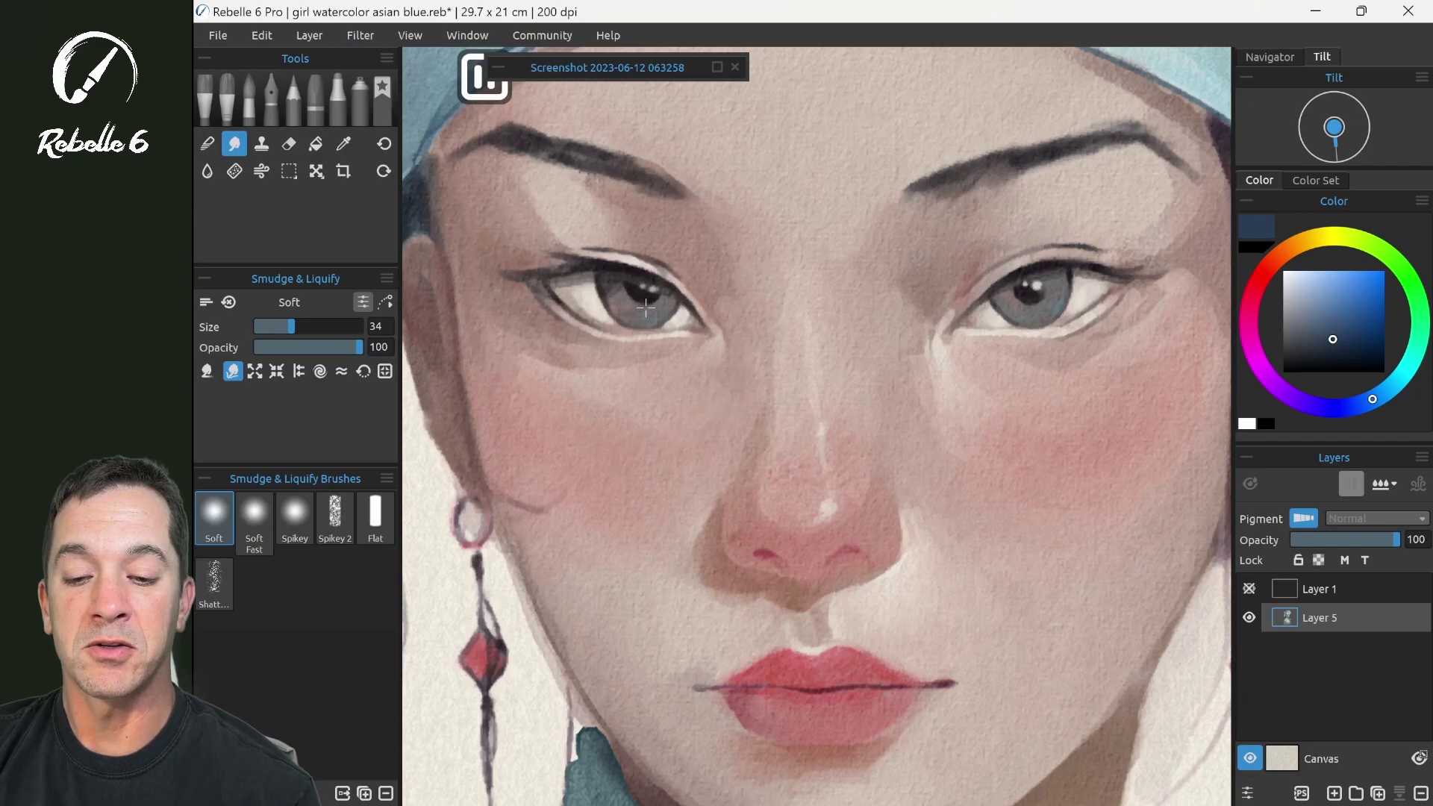
pyautogui.moveTo(543, 295); pyautogui.dragTo(554, 294)
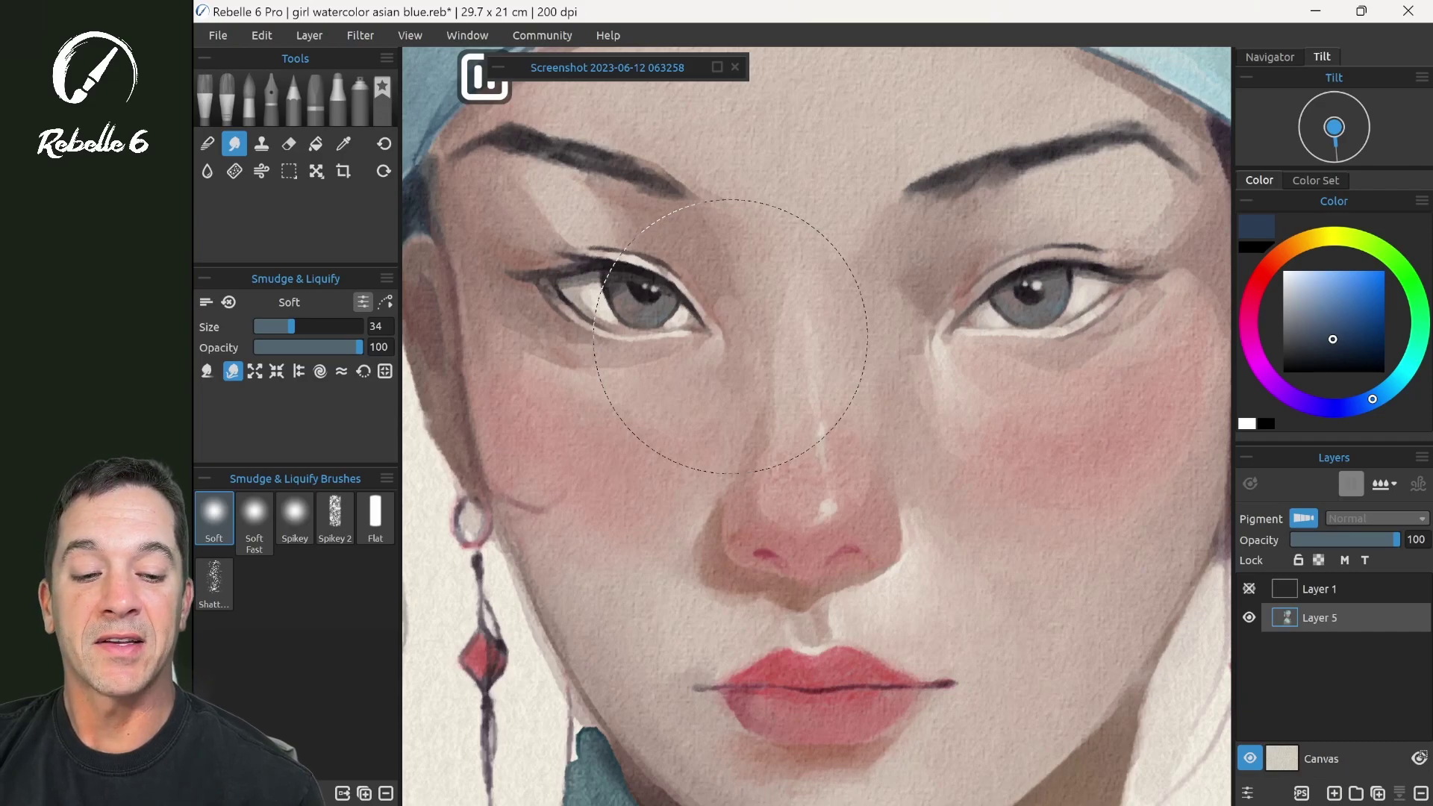
pyautogui.hotkey('ctrl', 'z')
pyautogui.hotkey('ctrl', 'z')
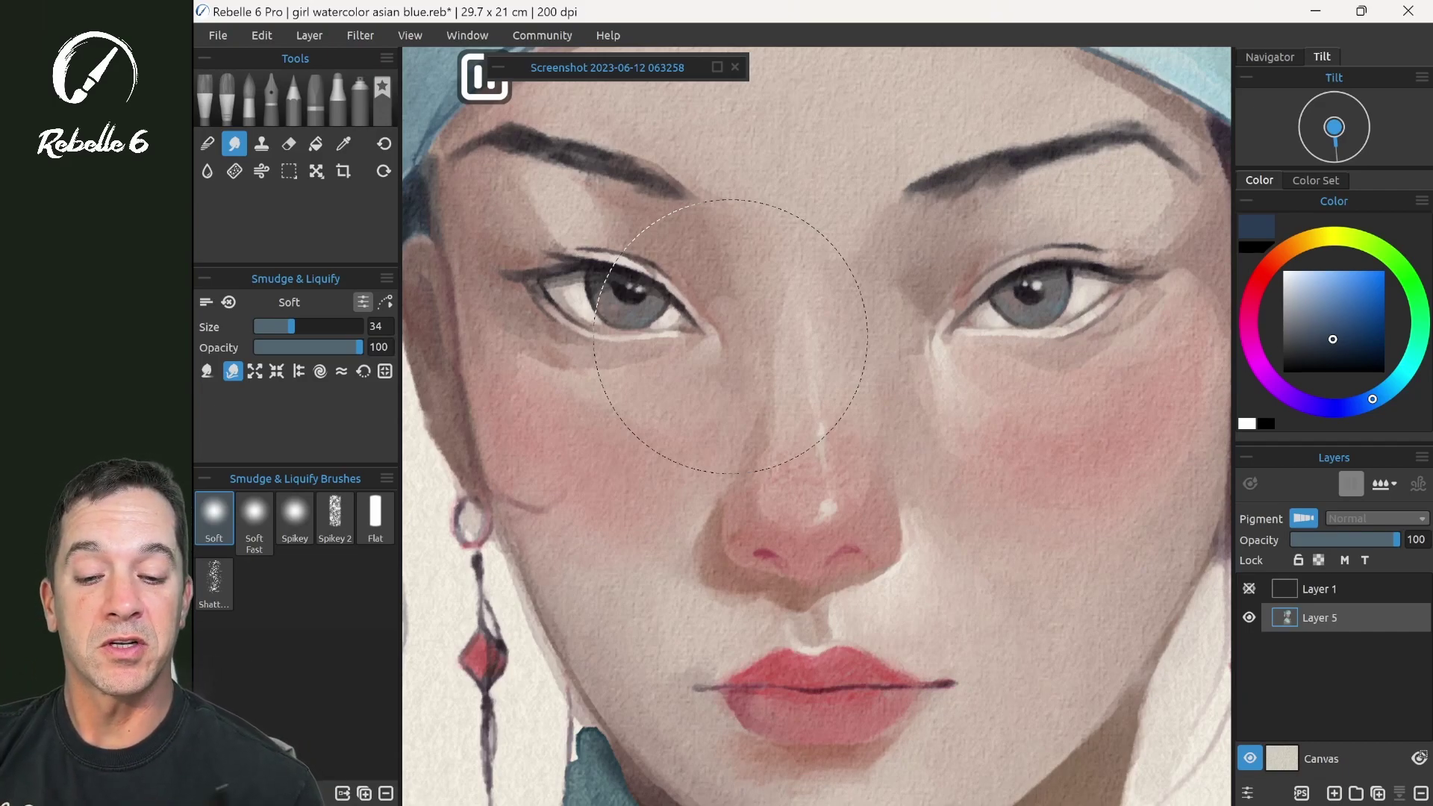
# - Zoom out, test Spikey 2 and Spikey on the left eye, undo, and pick the Flat preset (size 25, opacity 70)
pyautogui.scroll(-5, 854, 660)
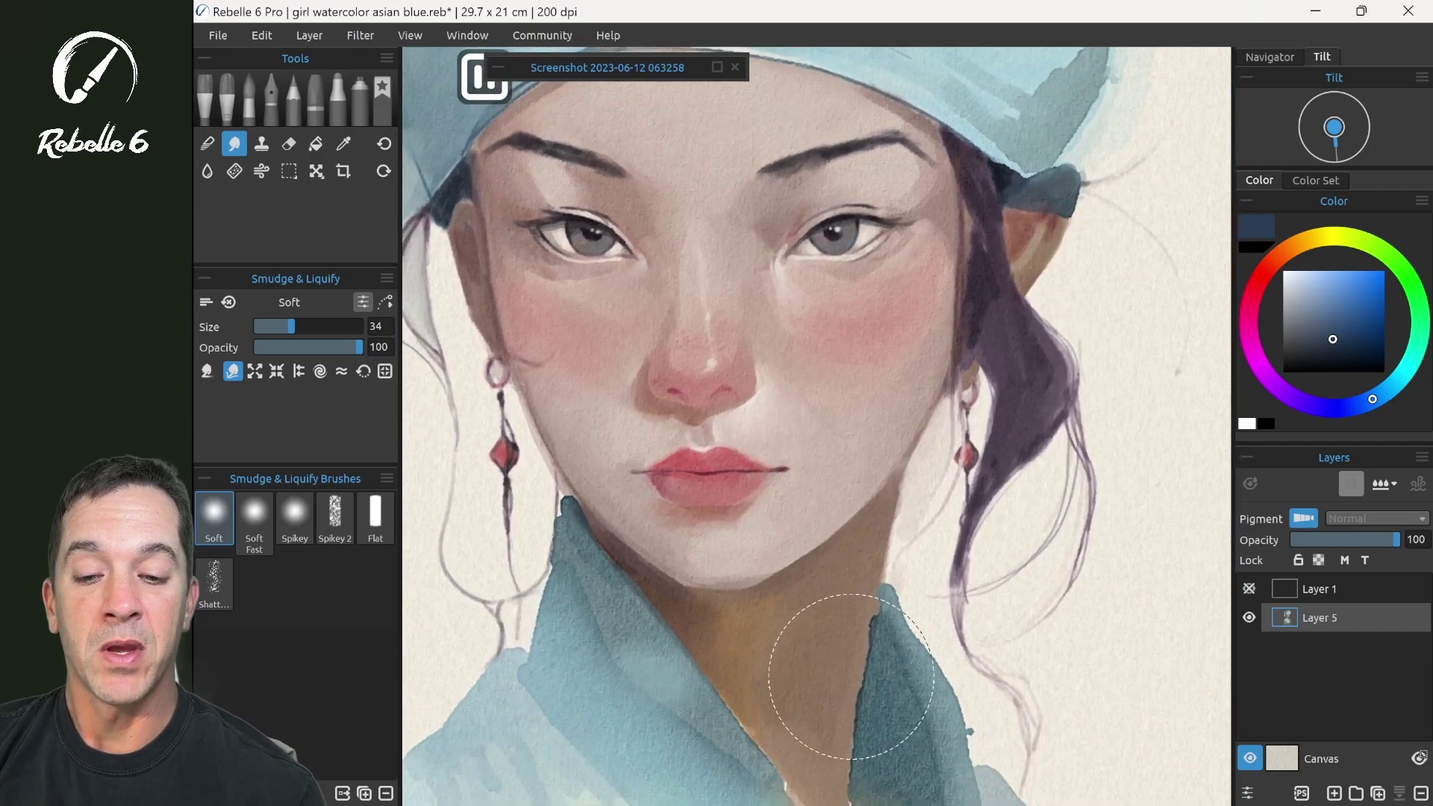
pyautogui.scroll(-1, 864, 496)
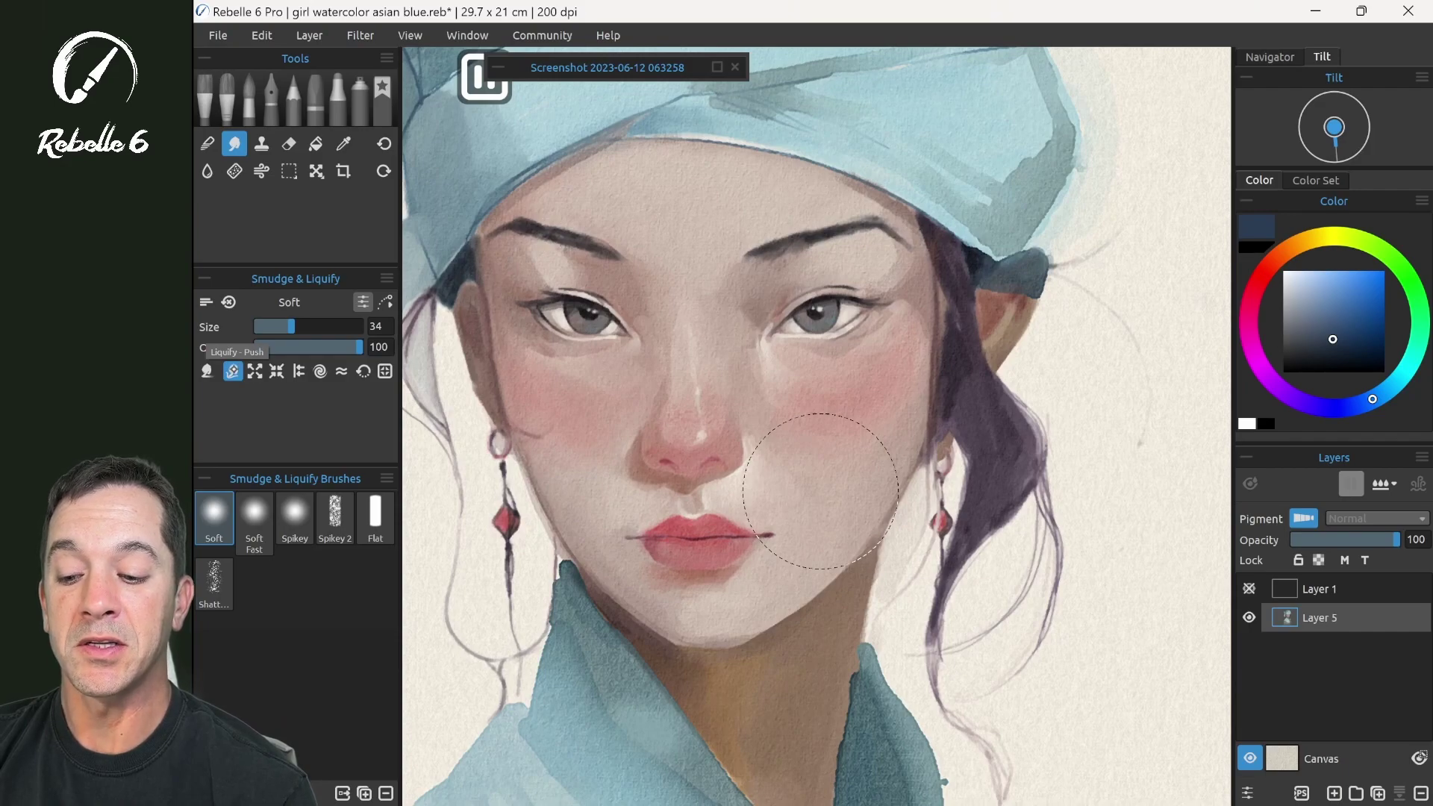
pyautogui.click(335, 511)
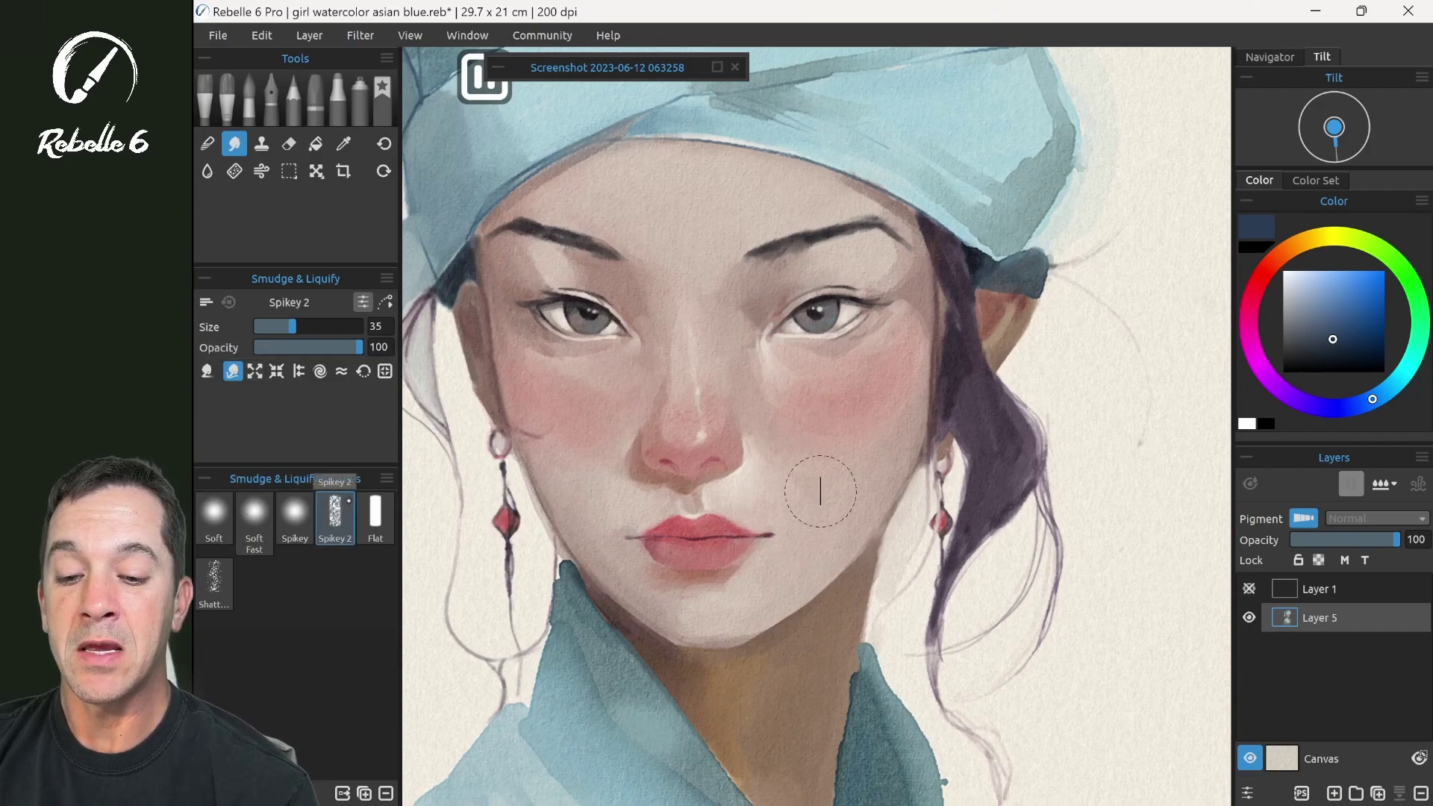
pyautogui.moveTo(543, 331); pyautogui.dragTo(585, 324)
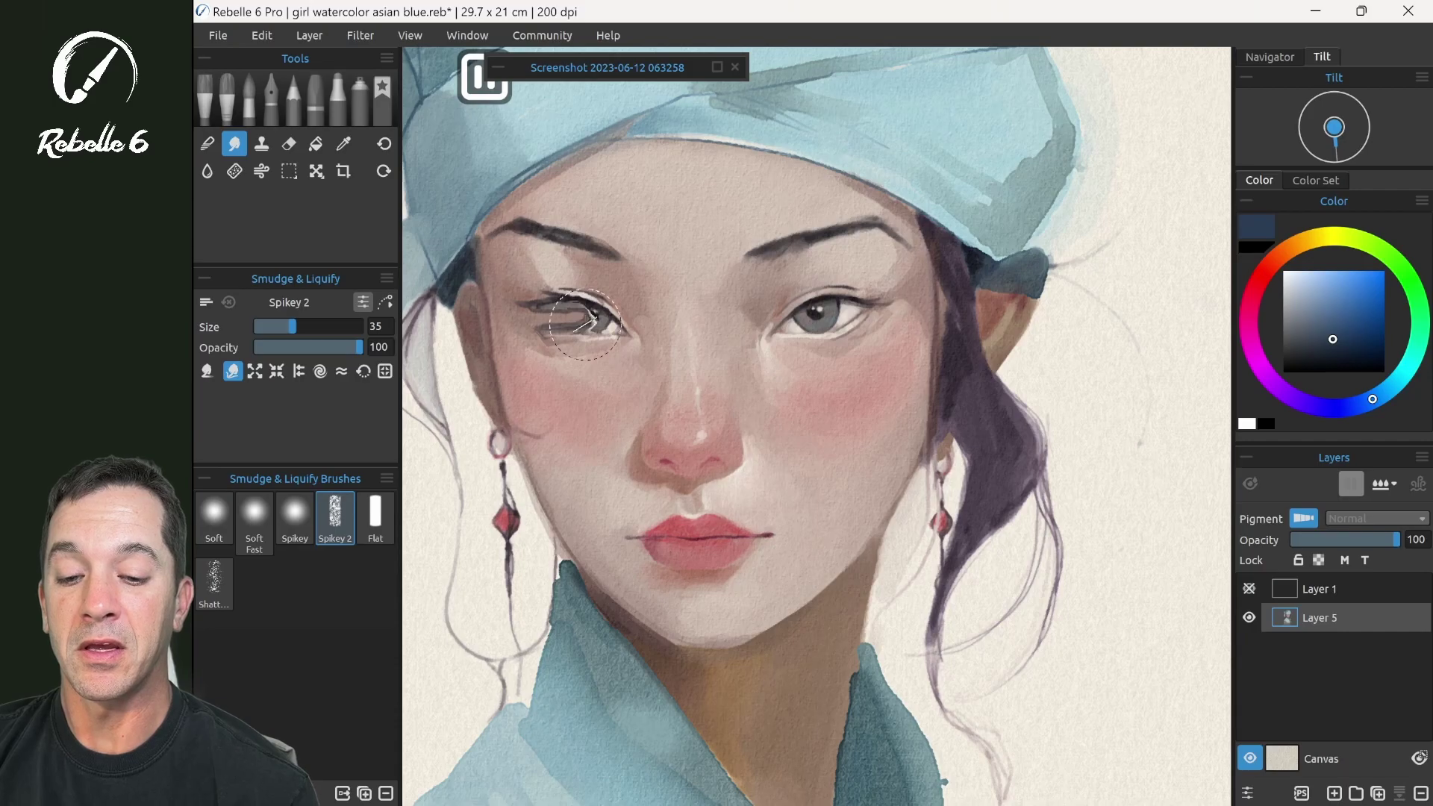
pyautogui.click(295, 515)
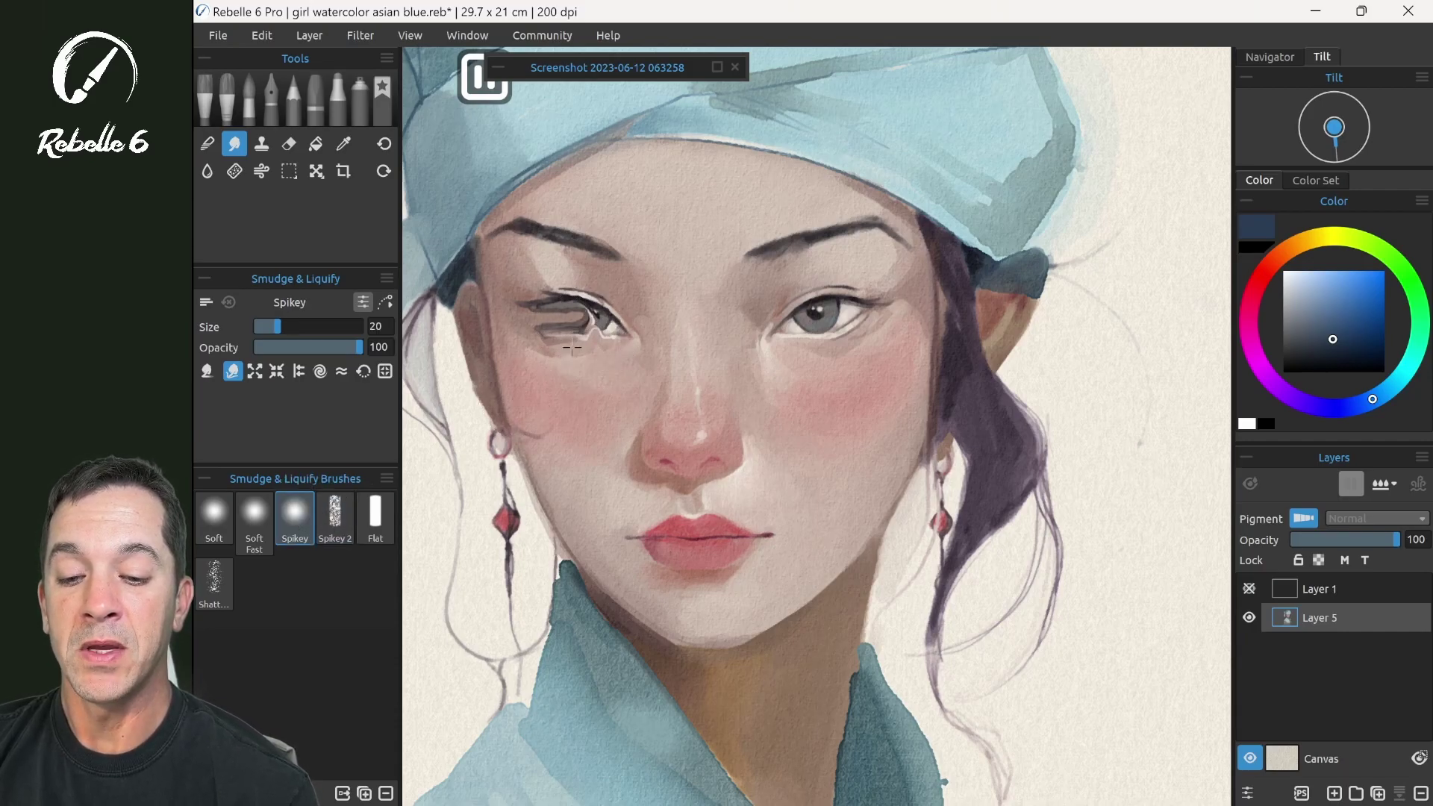
pyautogui.hotkey('ctrl', 'z')
pyautogui.hotkey('ctrl', 'z')
pyautogui.hotkey('ctrl', 'z')
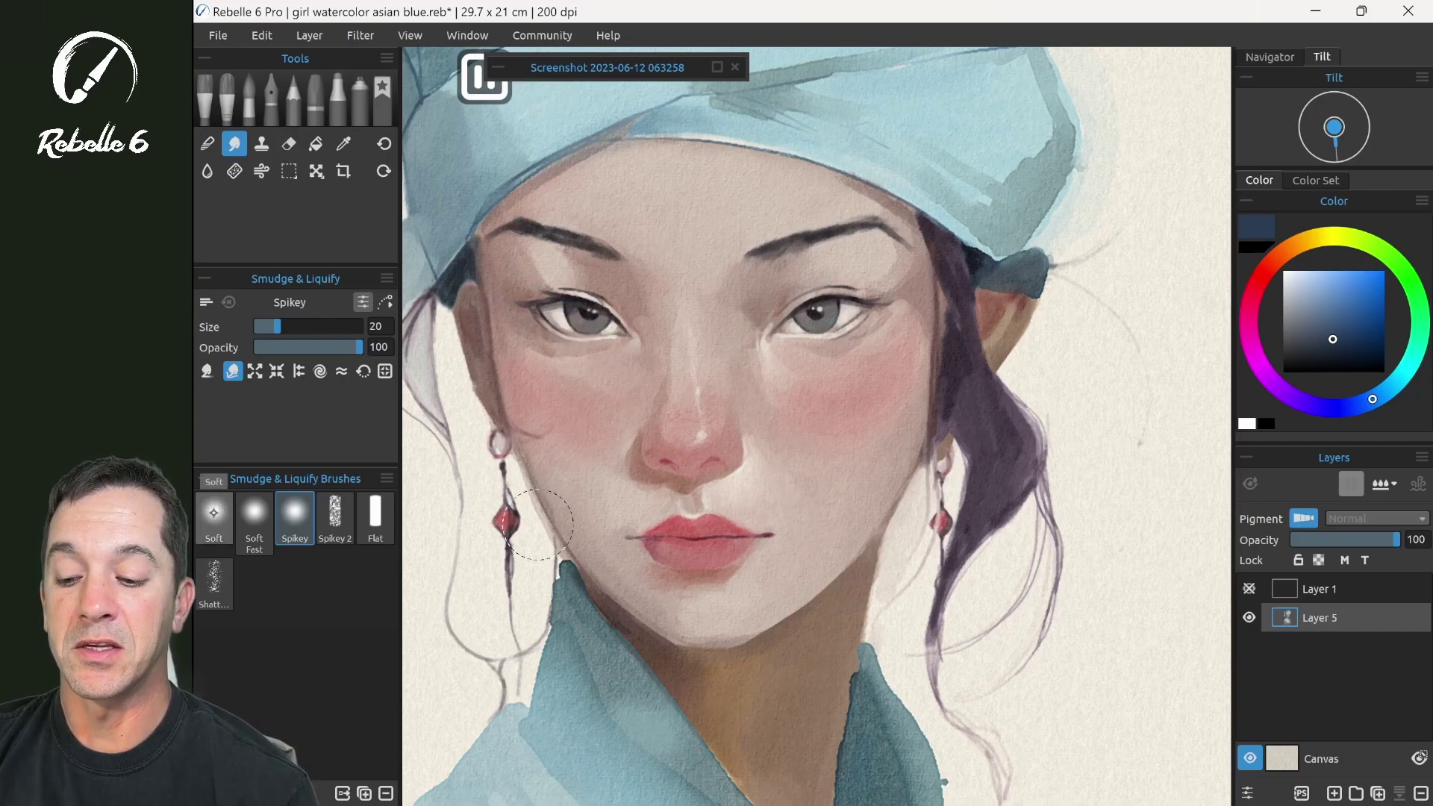
pyautogui.click(253, 517)
pyautogui.click(376, 517)
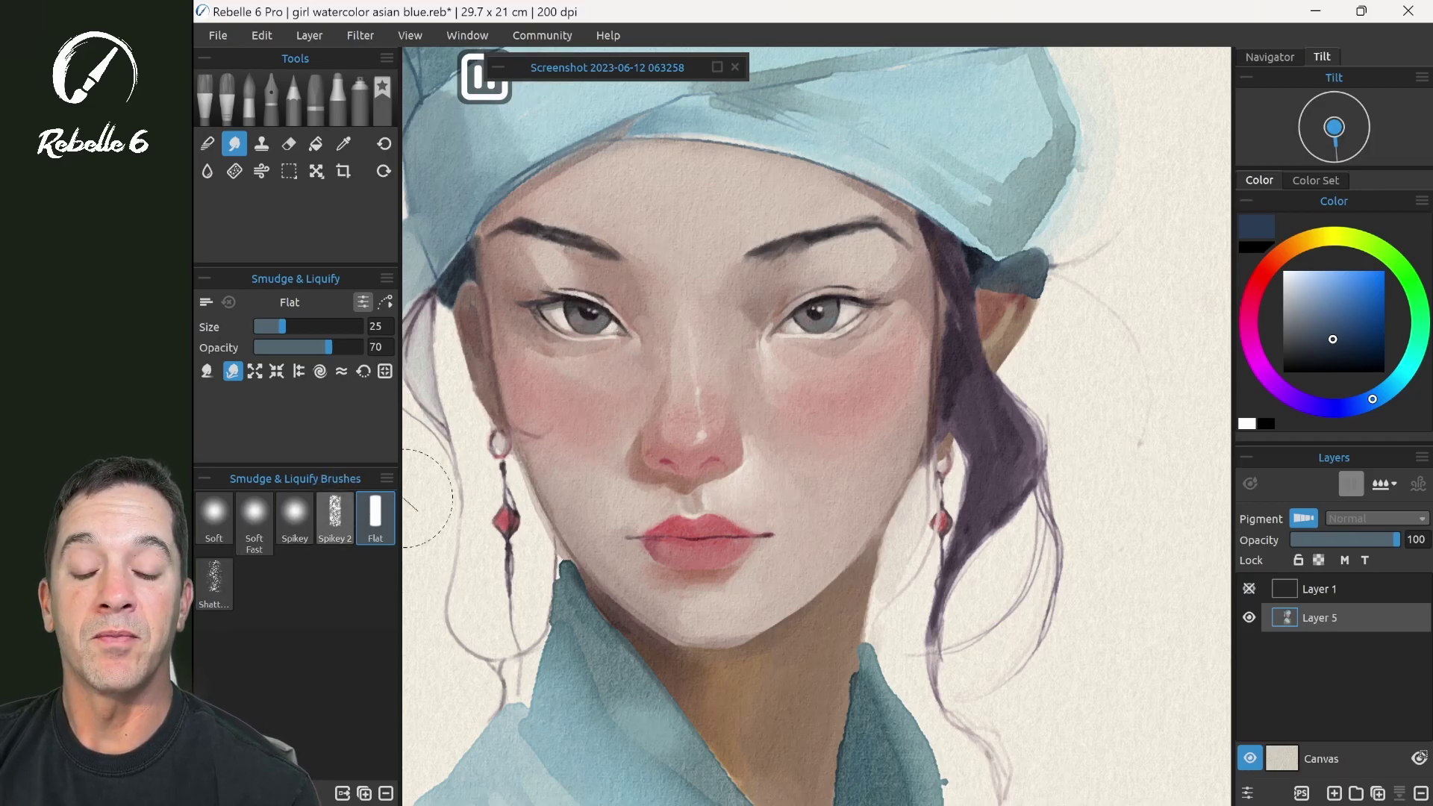
# - With the Soft preset, expand then pinch the left eye, comparing results via undo and redo
pyautogui.click(215, 510)
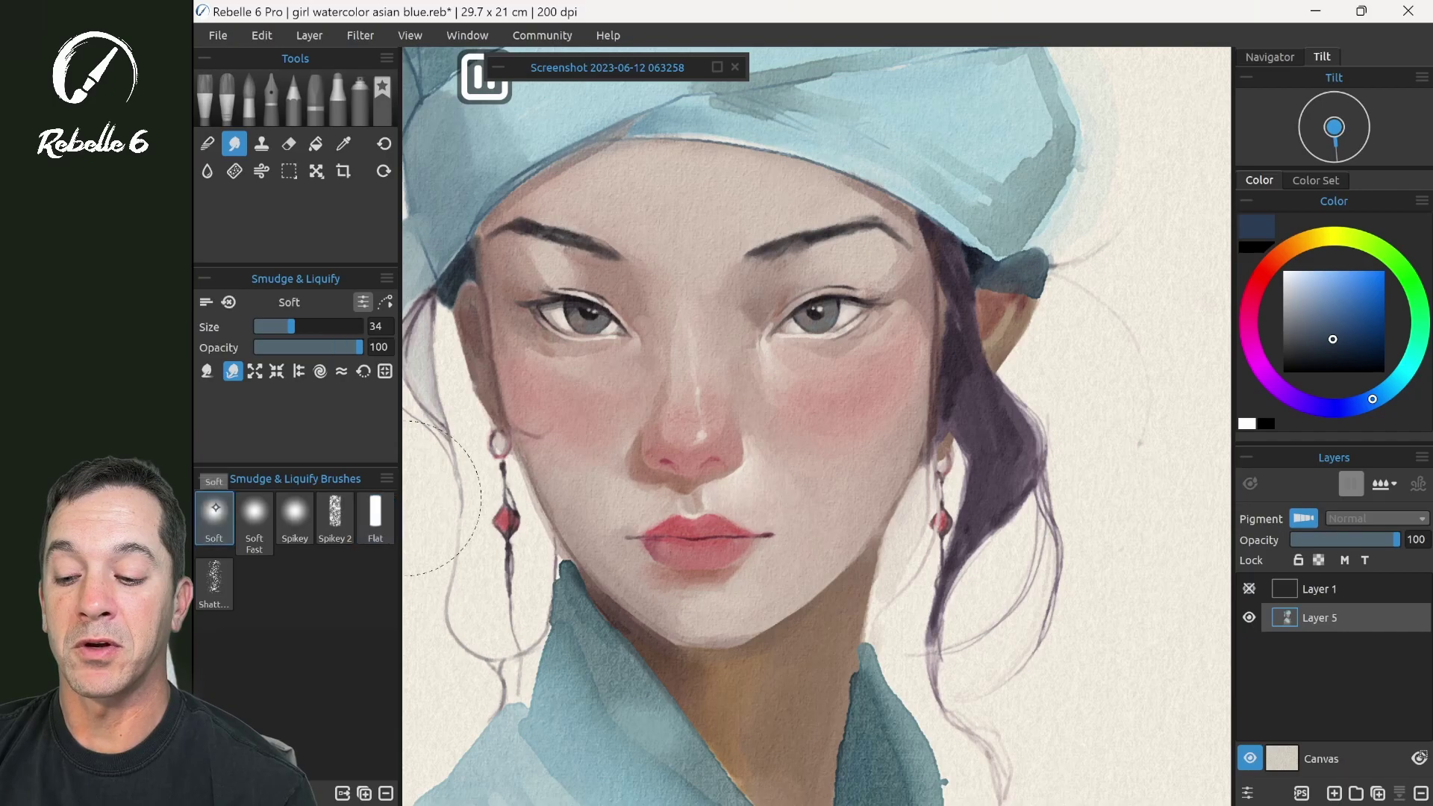
pyautogui.click(254, 371)
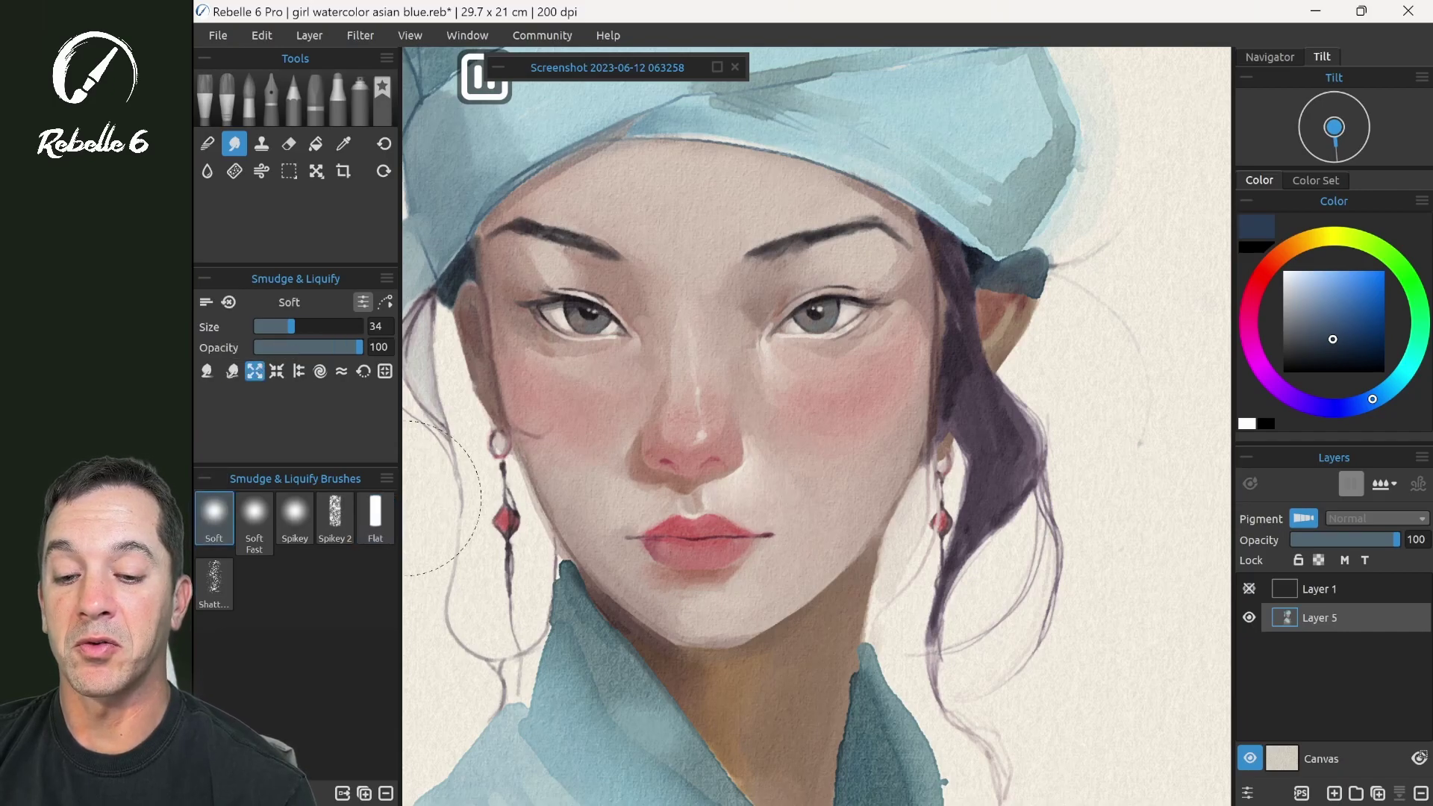
pyautogui.moveTo(581, 326); pyautogui.dragTo(583, 328)
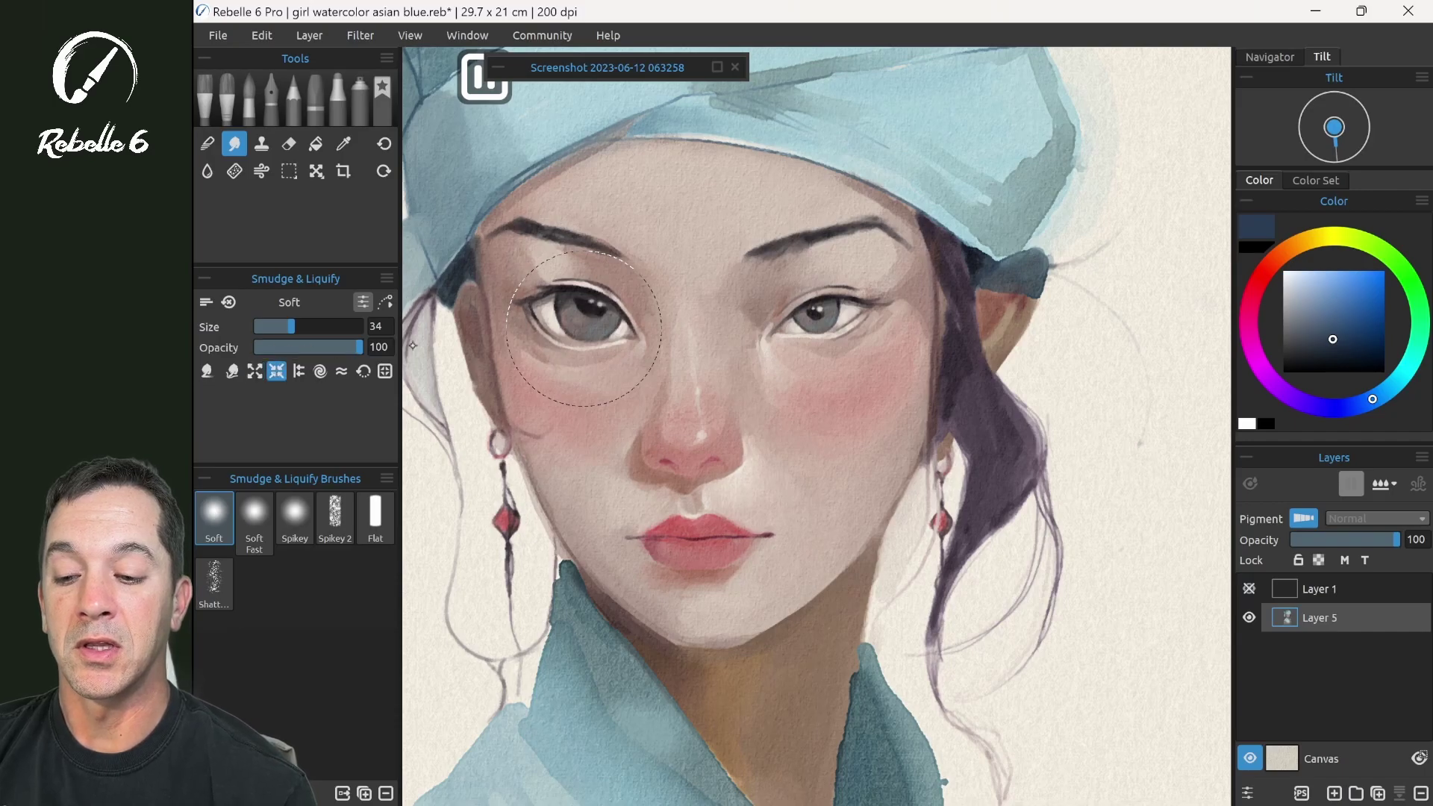
pyautogui.moveTo(576, 321)
pyautogui.mouseDown()
pyautogui.moveTo(540, 315)
pyautogui.moveTo(621, 327)
pyautogui.mouseUp()
pyautogui.hotkey('ctrl', 'z')
pyautogui.hotkey('ctrl', 'z')
pyautogui.hotkey('ctrl', 'z')
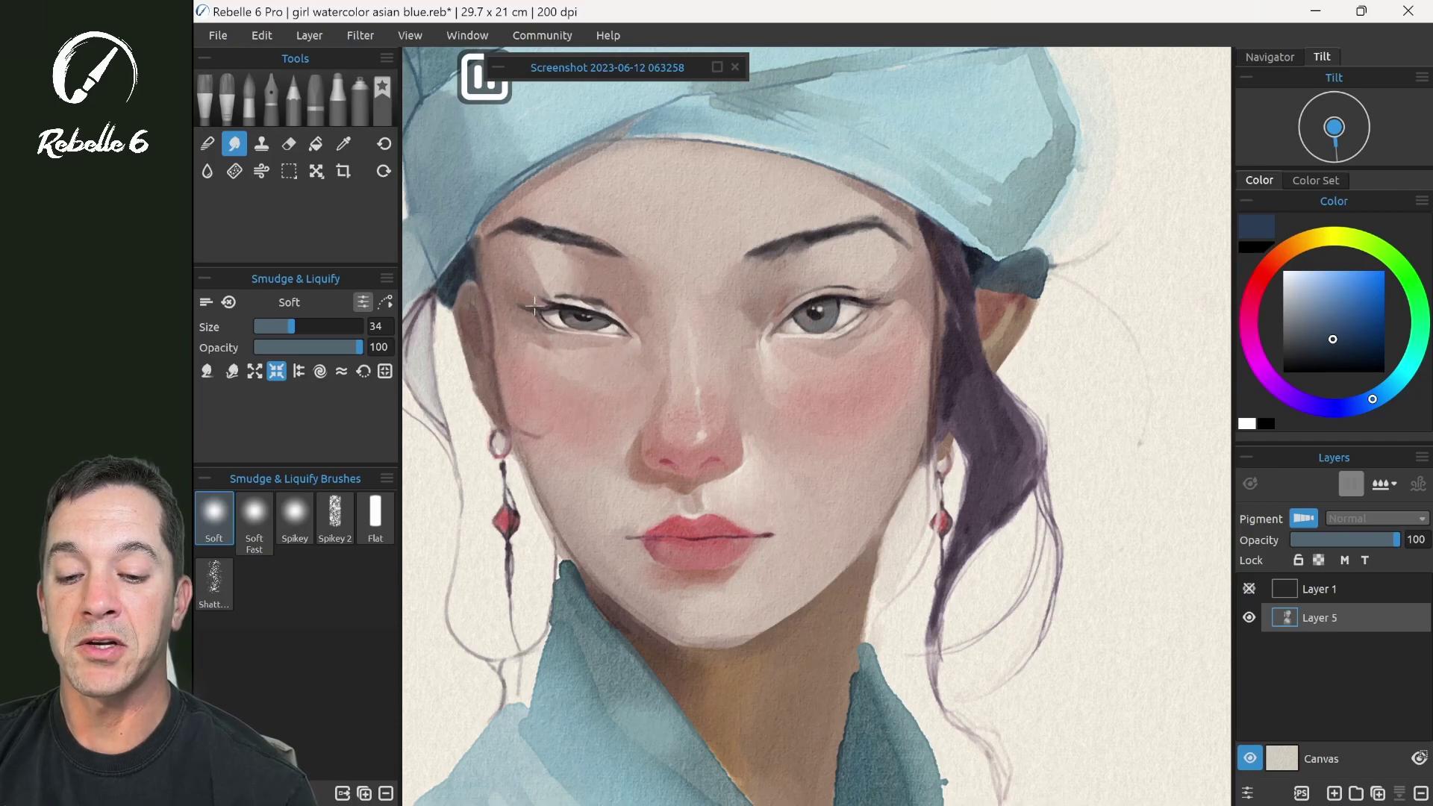
pyautogui.hotkey('ctrl', 'y')
pyautogui.hotkey('ctrl', 'y')
pyautogui.hotkey('ctrl', 'y')
pyautogui.hotkey('ctrl', 'y')
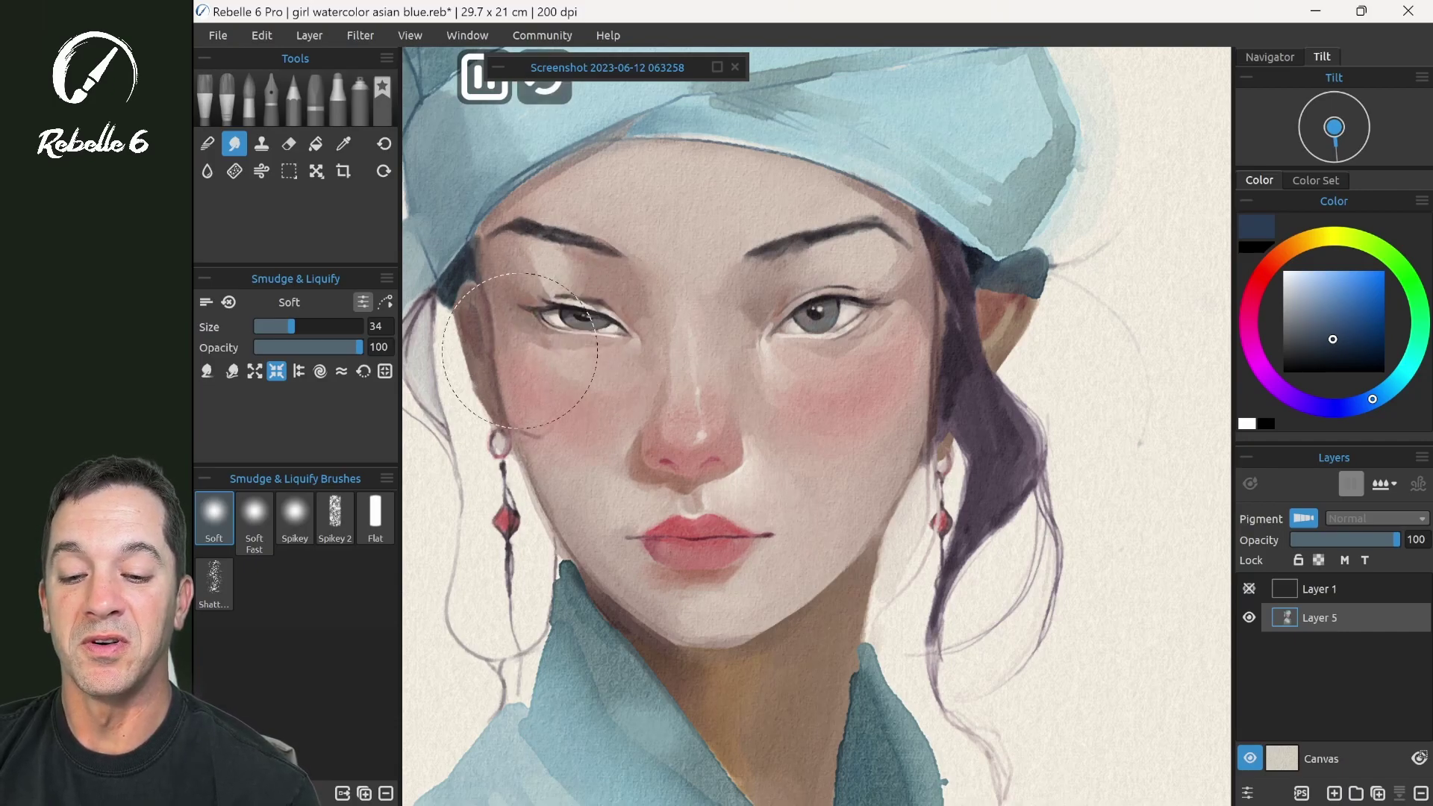
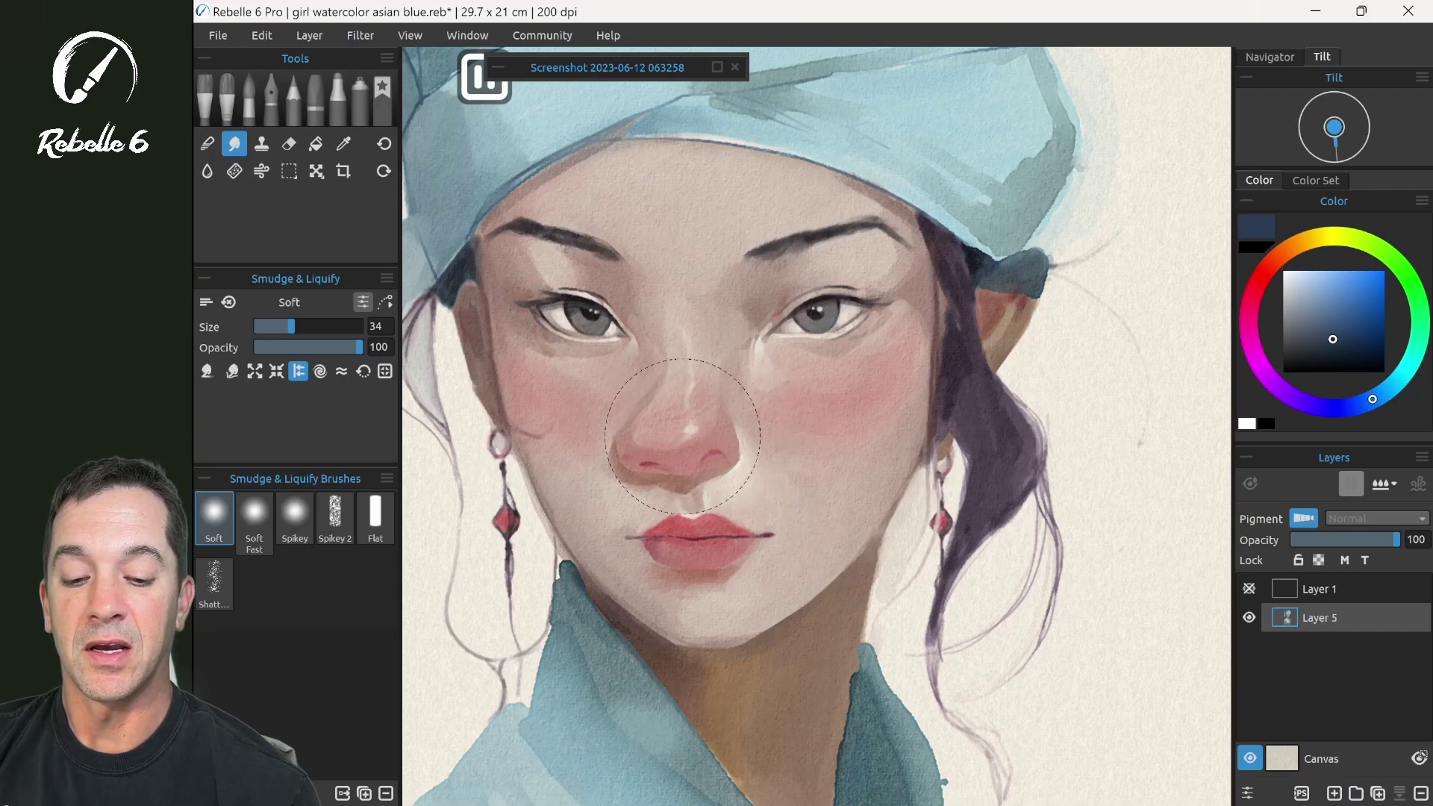
# - Undo the Smudge & Liquify reshaping of the nose
pyautogui.hotkey('ctrl', 'z')
pyautogui.hotkey('ctrl', 'z')
pyautogui.hotkey('ctrl', 'z')
pyautogui.hotkey('ctrl', 'z')
pyautogui.hotkey('ctrl', 'z')
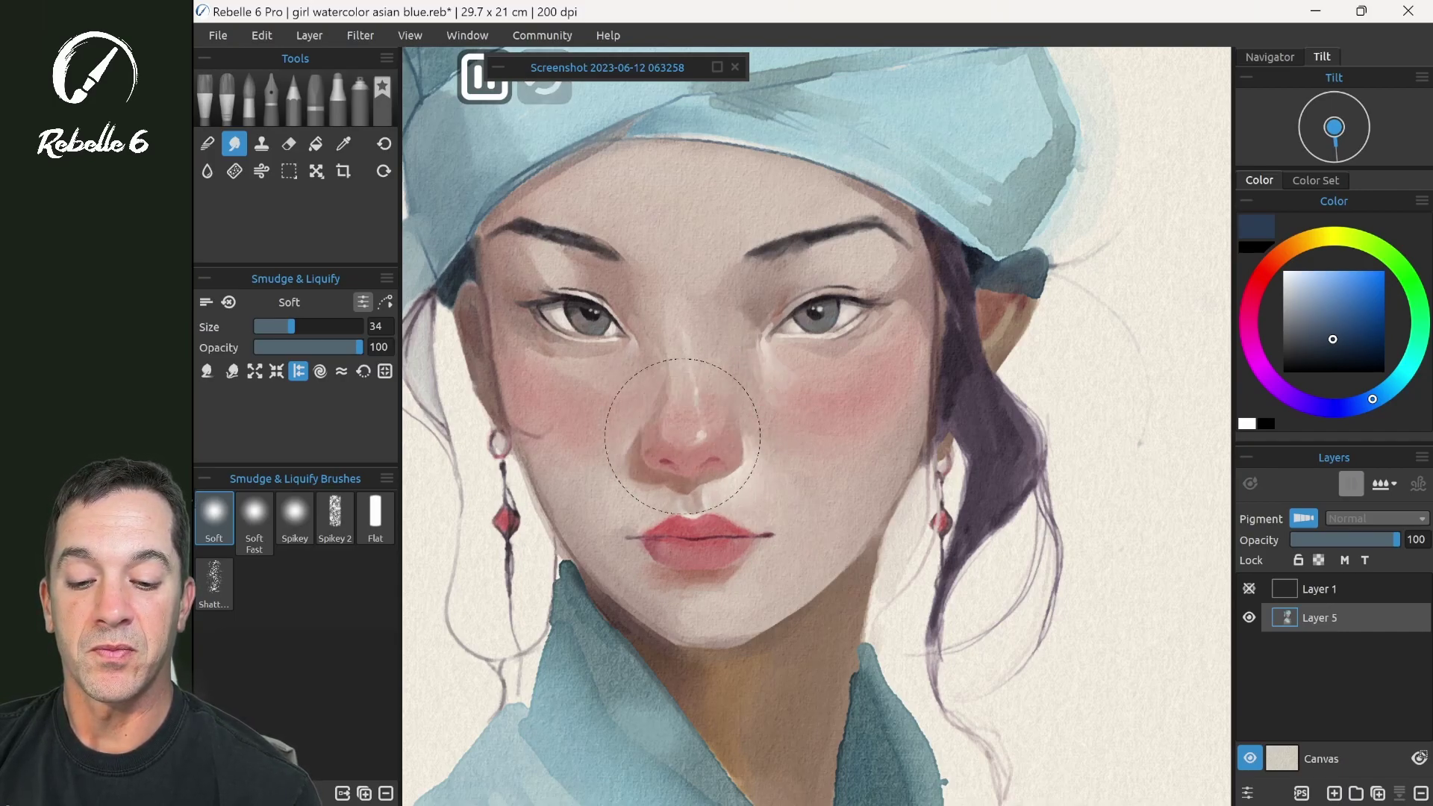
# - Twirl the left and right eyes with the Twirl liquify mode, then undo the distortion
pyautogui.click(320, 371)
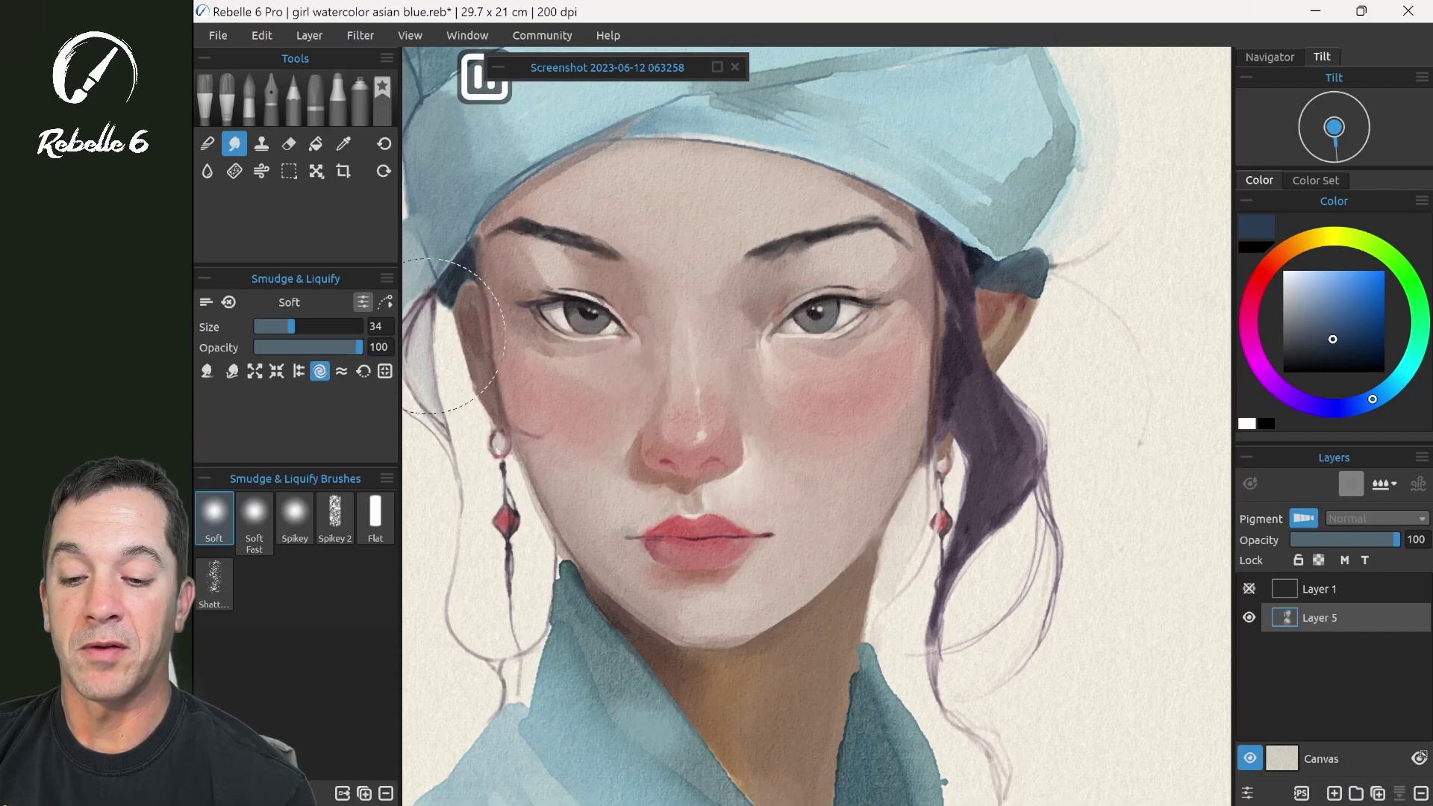
pyautogui.moveTo(592, 327); pyautogui.dragTo(581, 313)
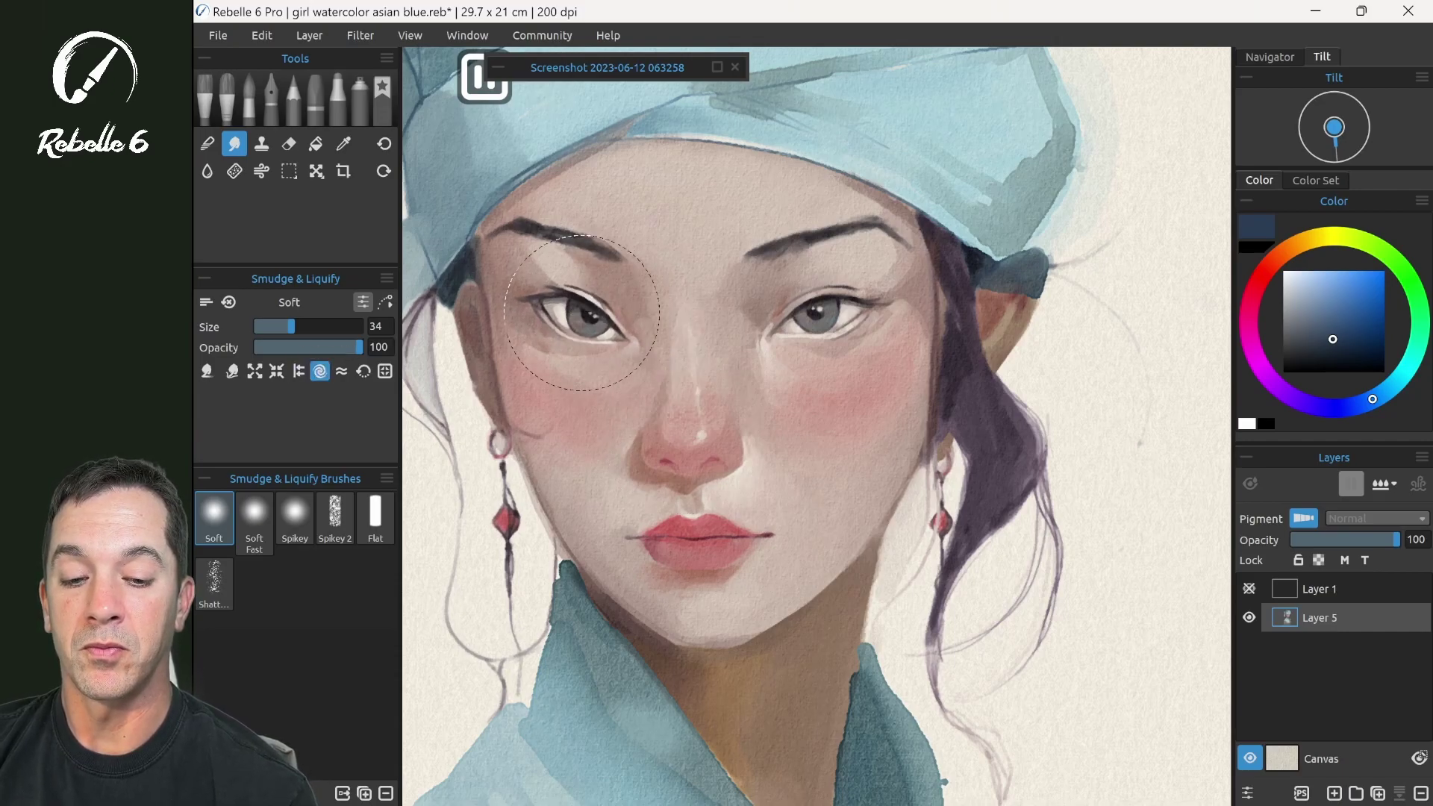
pyautogui.moveTo(803, 317)
pyautogui.mouseDown()
pyautogui.moveTo(832, 309)
pyautogui.moveTo(825, 284)
pyautogui.mouseUp()
pyautogui.hotkey('ctrl', 'z')
pyautogui.hotkey('ctrl', 'z')
pyautogui.hotkey('ctrl', 'z')
pyautogui.hotkey('ctrl', 'z')
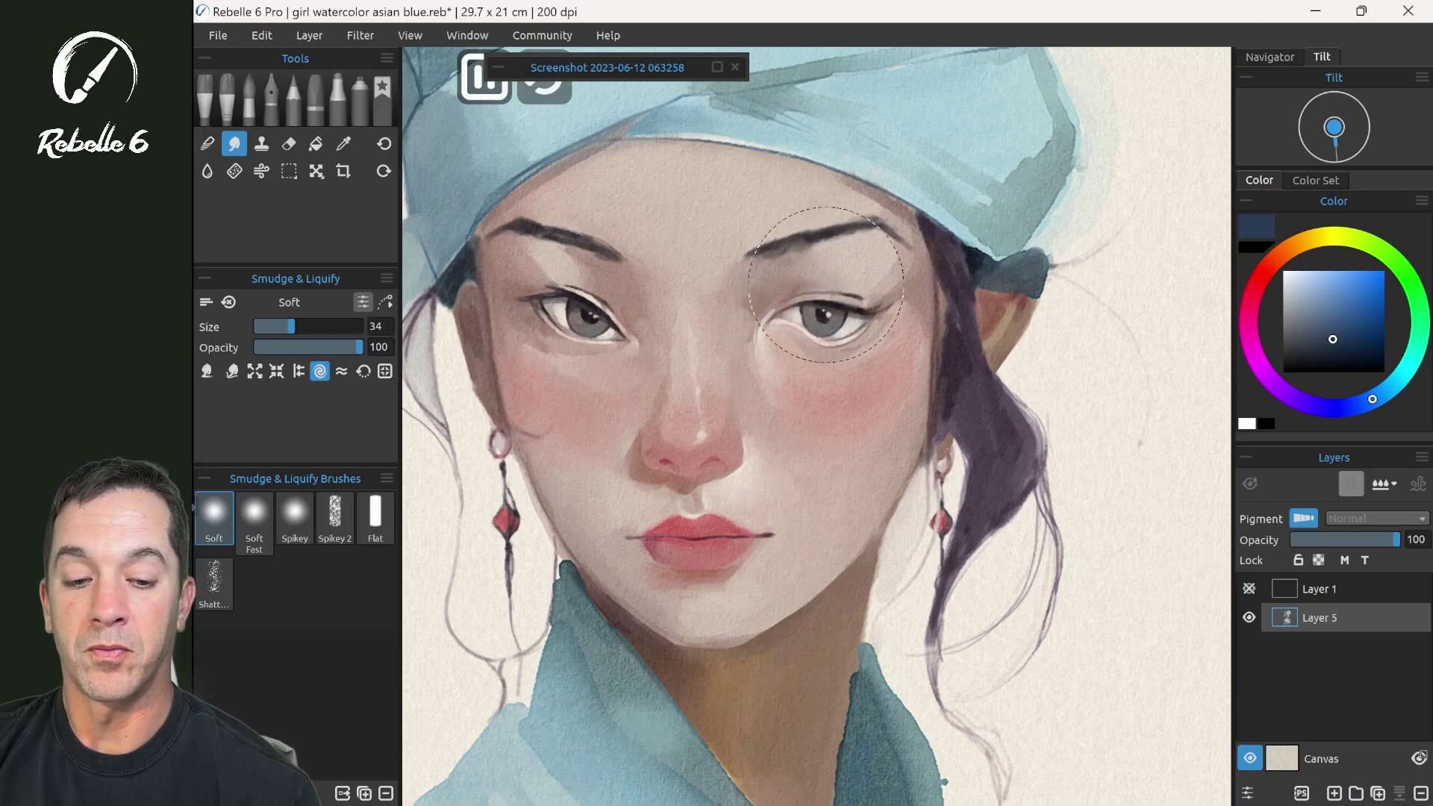
# - Try Wave, twirl the left eye and nose, then switch to Reconstruct to restore them
pyautogui.click(341, 371)
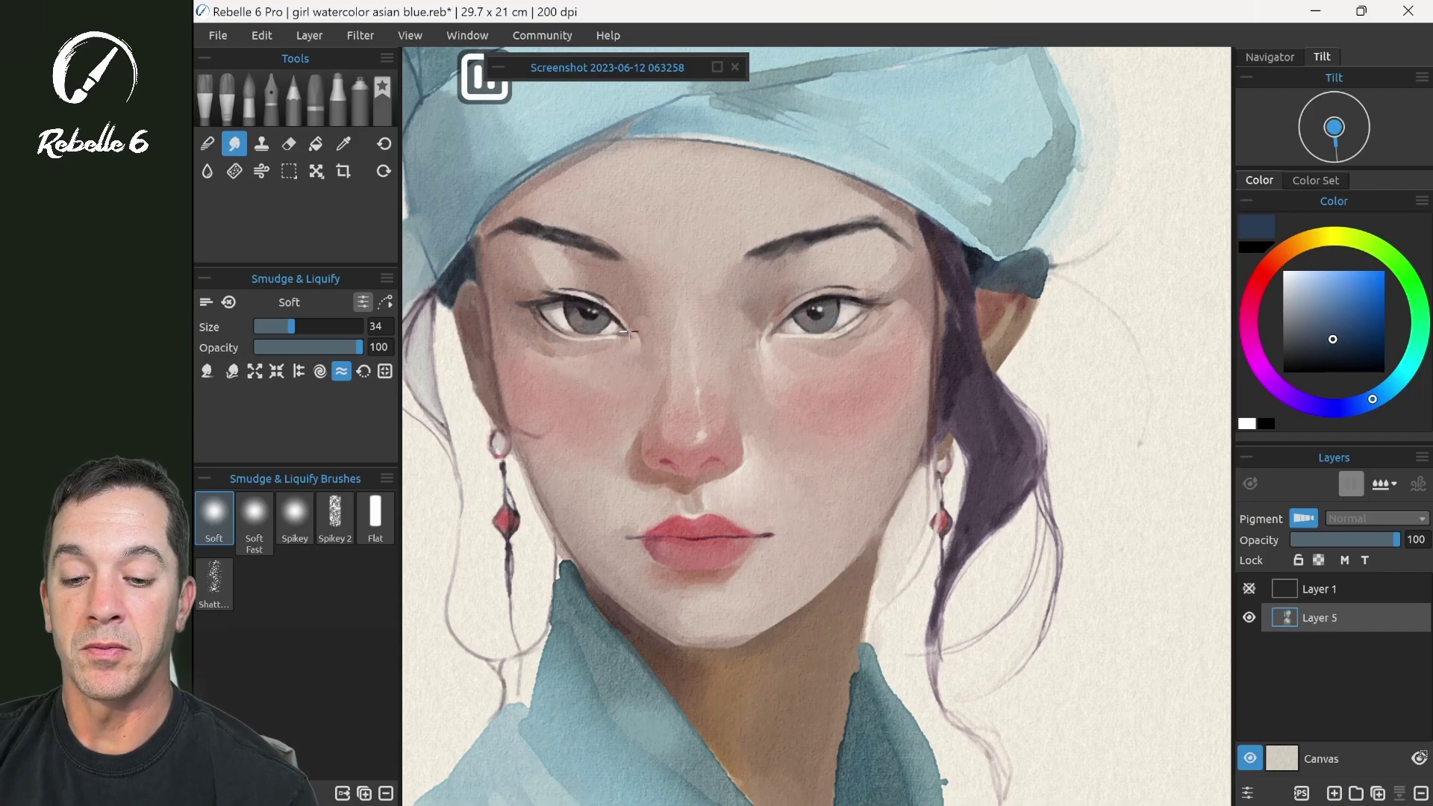
pyautogui.click(320, 371)
pyautogui.moveTo(575, 307)
pyautogui.mouseDown()
pyautogui.moveTo(541, 321)
pyautogui.moveTo(617, 328)
pyautogui.moveTo(569, 299)
pyautogui.moveTo(611, 322)
pyautogui.moveTo(552, 301)
pyautogui.moveTo(615, 320)
pyautogui.moveTo(525, 319)
pyautogui.moveTo(624, 335)
pyautogui.moveTo(552, 337)
pyautogui.mouseUp()
pyautogui.click(341, 371)
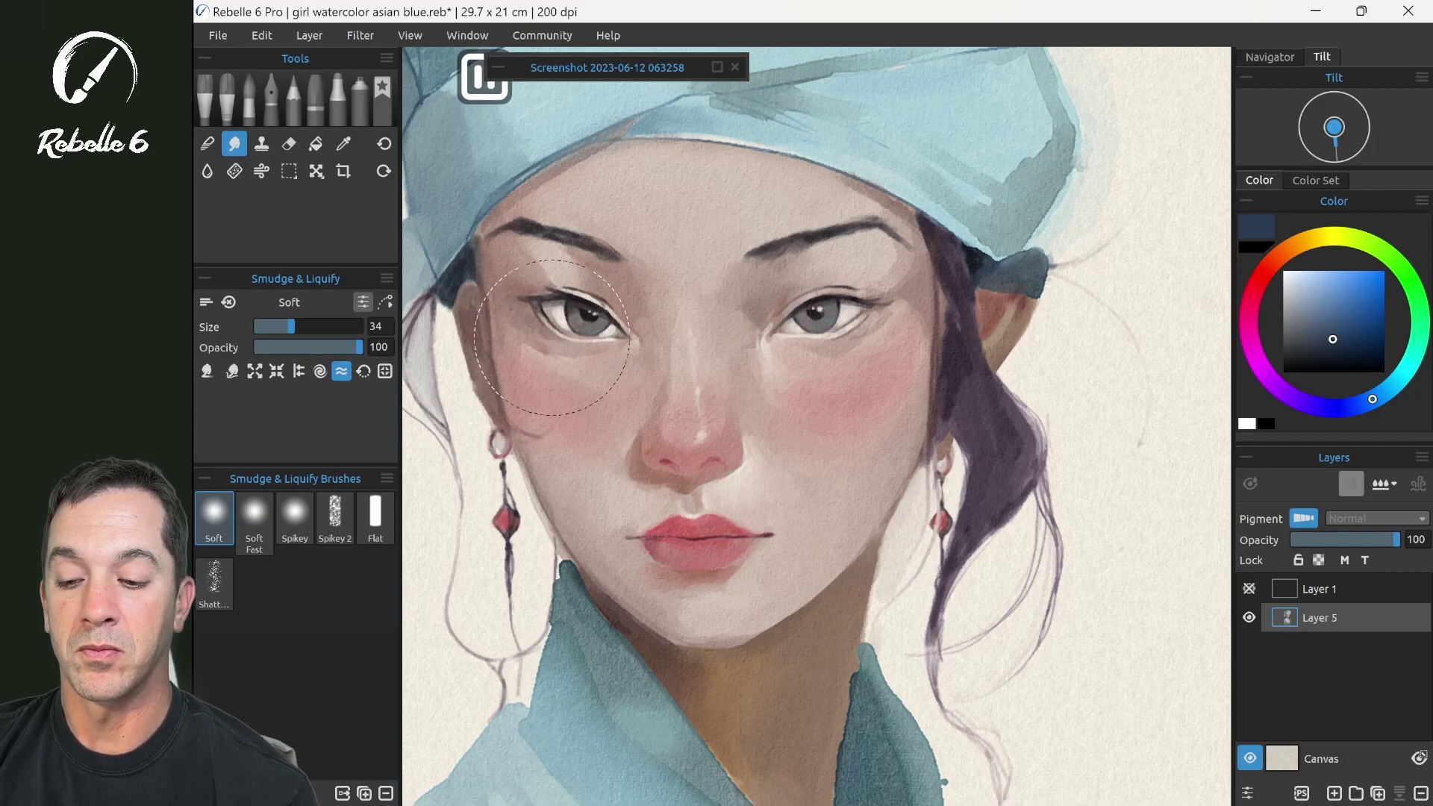
pyautogui.click(363, 371)
pyautogui.click(320, 370)
pyautogui.moveTo(675, 414)
pyautogui.mouseDown()
pyautogui.moveTo(690, 464)
pyautogui.moveTo(692, 422)
pyautogui.moveTo(667, 465)
pyautogui.moveTo(707, 461)
pyautogui.moveTo(728, 412)
pyautogui.moveTo(632, 428)
pyautogui.moveTo(714, 462)
pyautogui.moveTo(658, 398)
pyautogui.moveTo(671, 463)
pyautogui.moveTo(721, 401)
pyautogui.moveTo(710, 441)
pyautogui.moveTo(635, 464)
pyautogui.moveTo(636, 421)
pyautogui.moveTo(716, 337)
pyautogui.moveTo(645, 446)
pyautogui.moveTo(657, 499)
pyautogui.moveTo(749, 449)
pyautogui.moveTo(717, 501)
pyautogui.mouseUp()
pyautogui.click(363, 371)
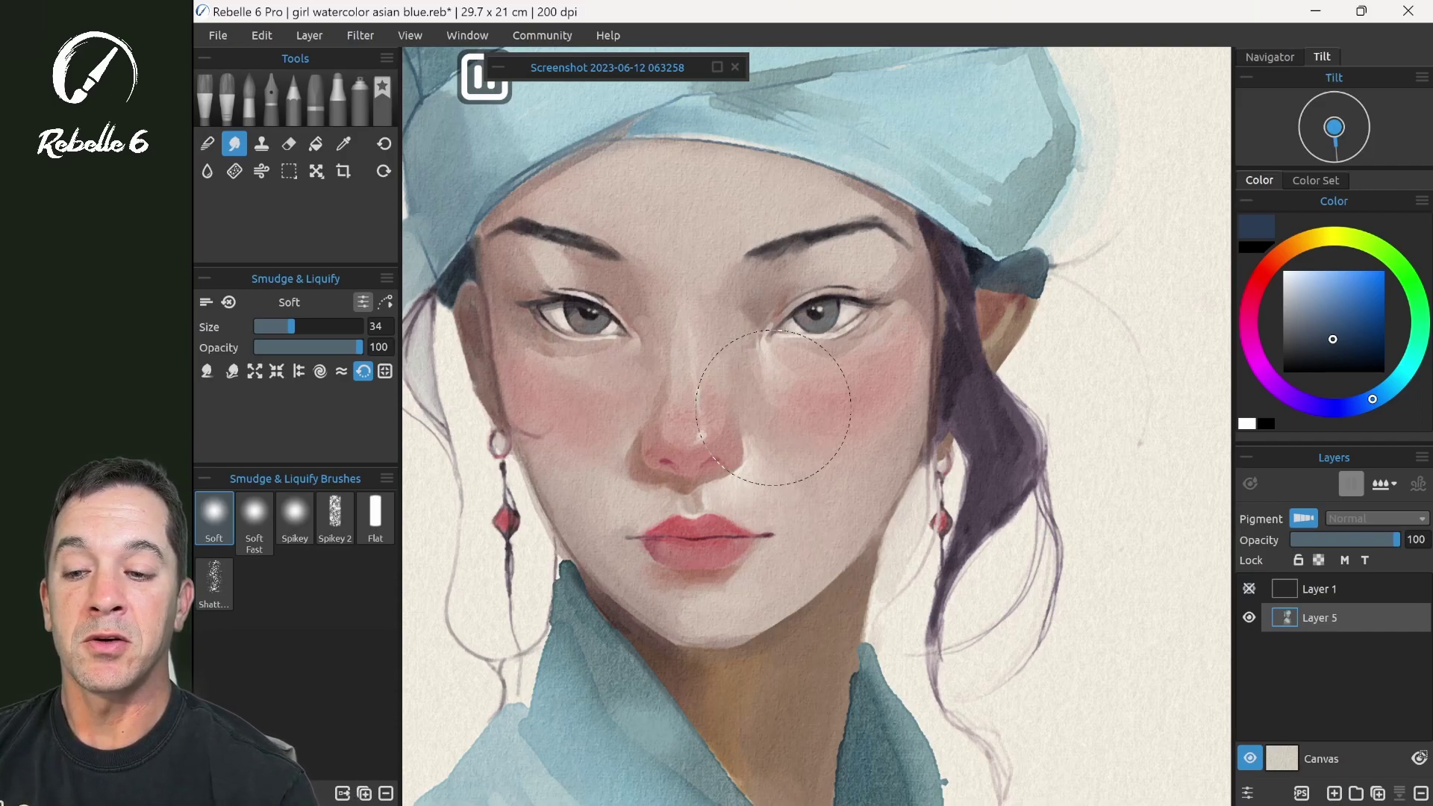
pyautogui.hotkey('ctrl', 't')
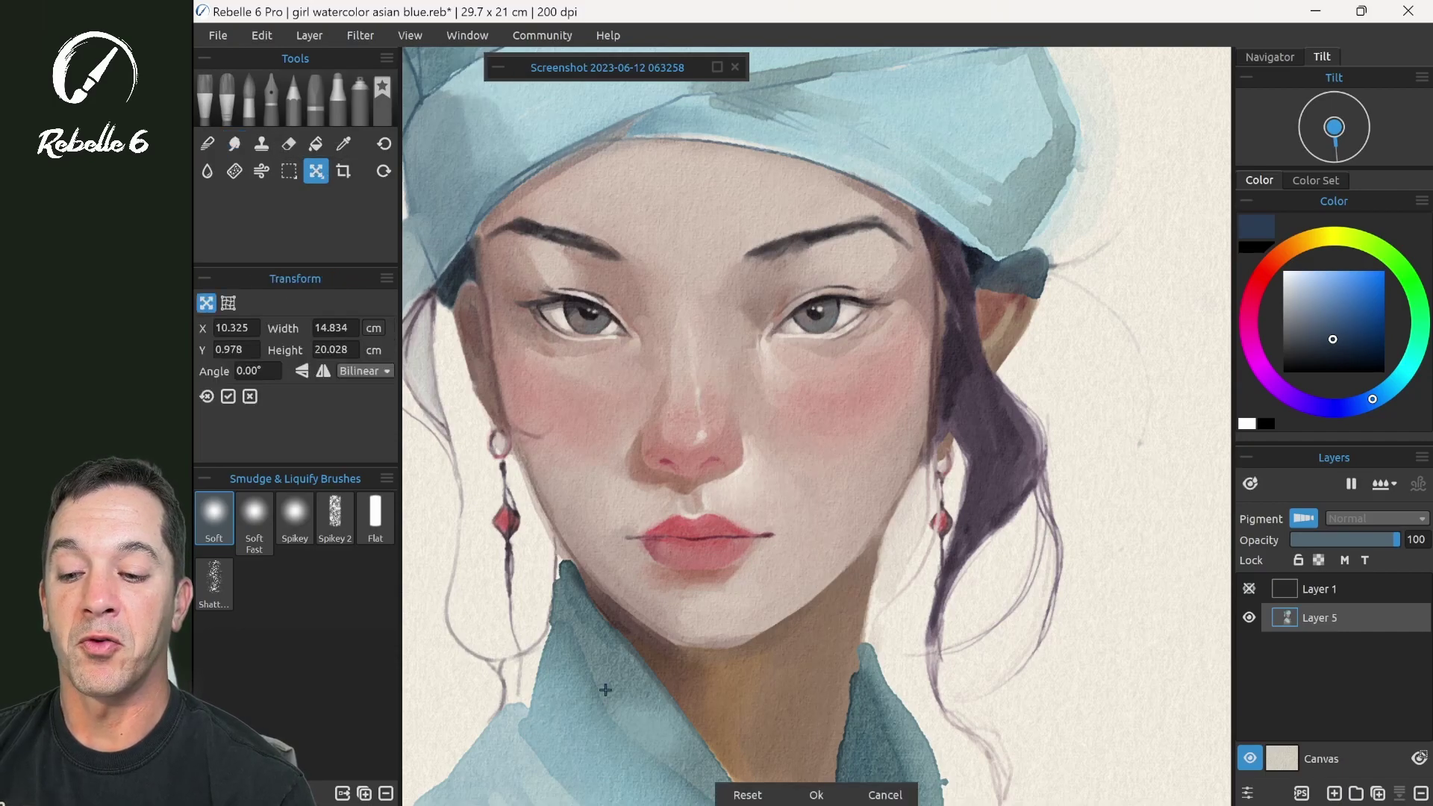
# - Switch to a 5-division warp mesh and nudge the centre and side nodes around the face
pyautogui.click(228, 302)
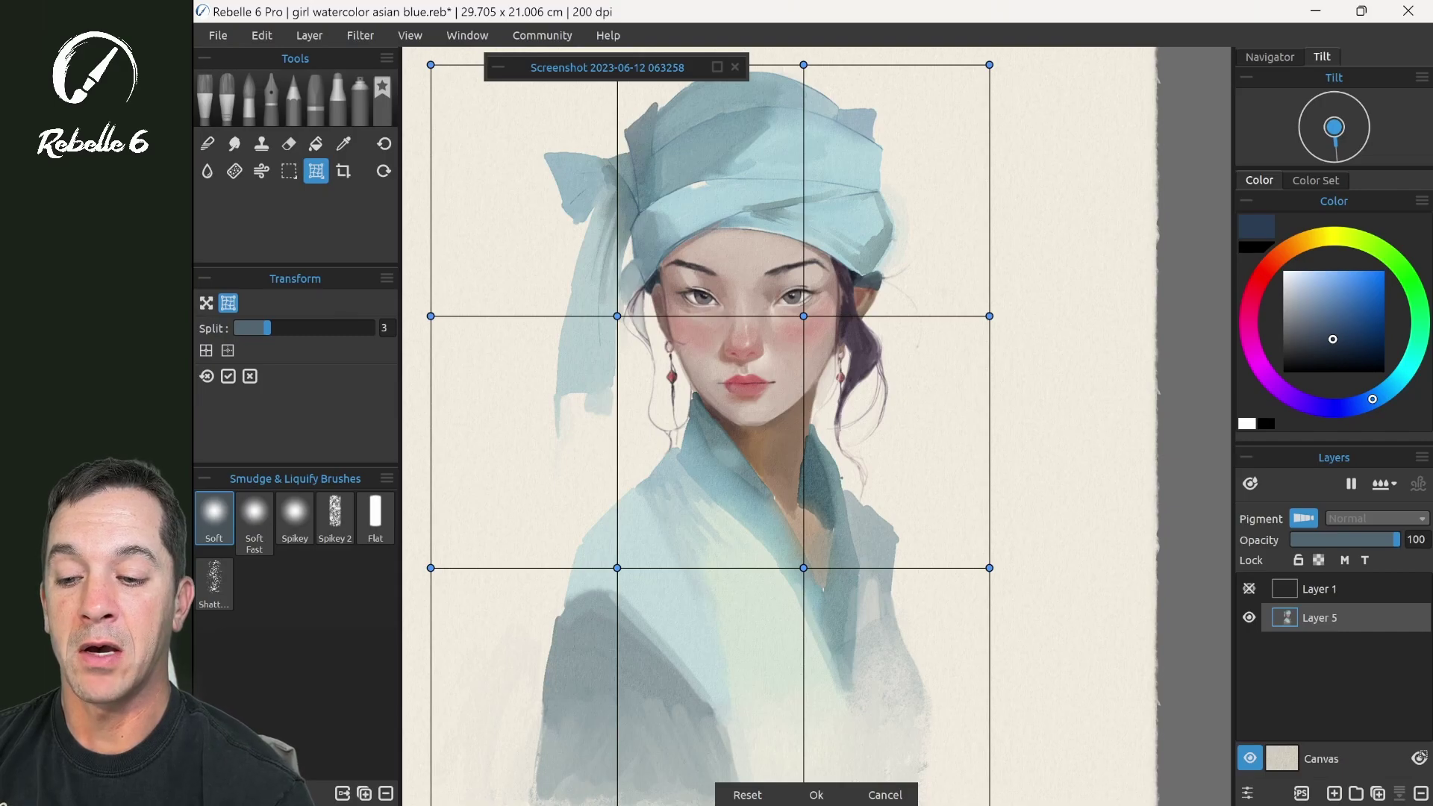
pyautogui.moveTo(282, 328); pyautogui.dragTo(289, 329)
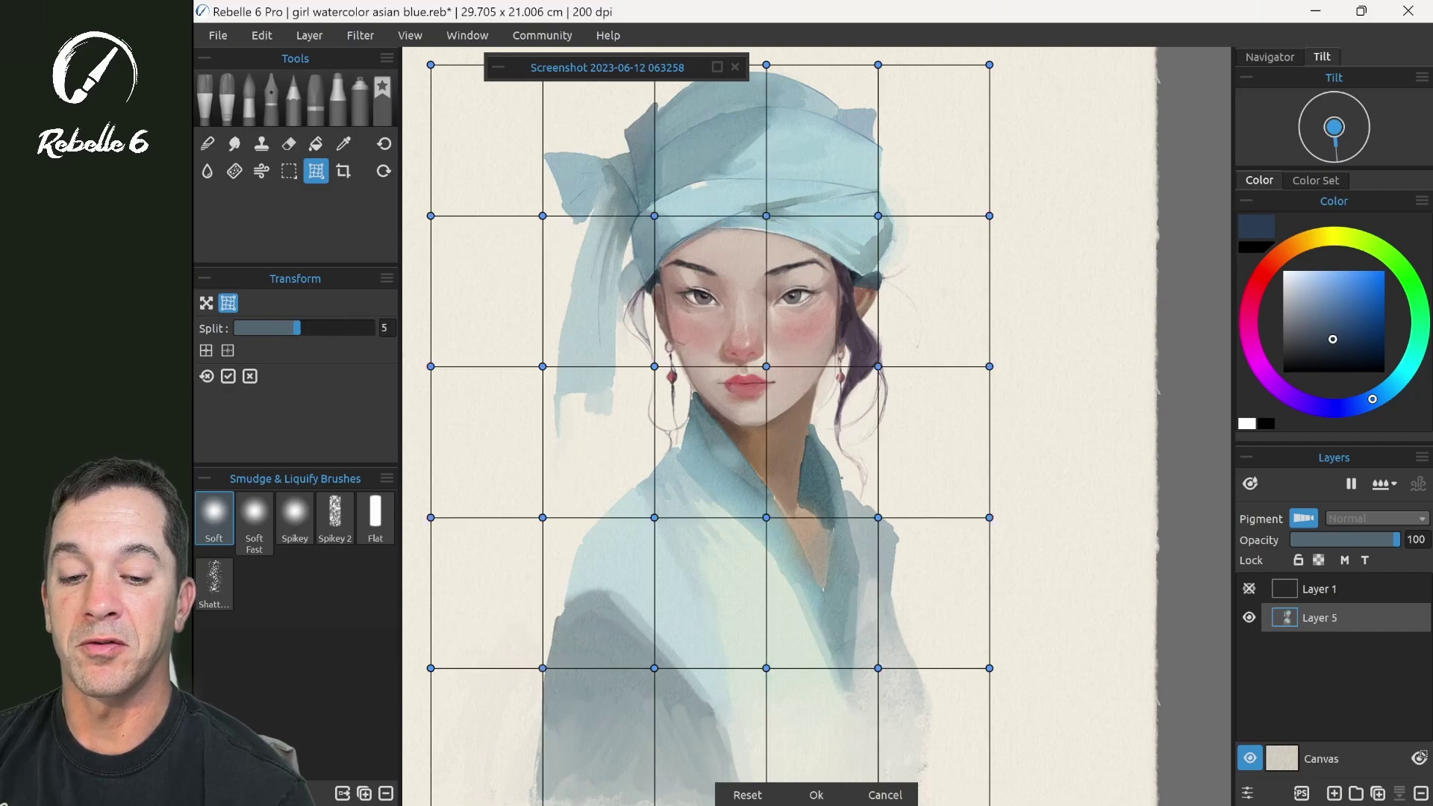
pyautogui.moveTo(765, 366)
pyautogui.mouseDown()
pyautogui.moveTo(782, 377)
pyautogui.moveTo(776, 367)
pyautogui.mouseUp()
pyautogui.moveTo(655, 366)
pyautogui.mouseDown()
pyautogui.moveTo(639, 375)
pyautogui.moveTo(652, 380)
pyautogui.moveTo(646, 368)
pyautogui.mouseUp()
pyautogui.moveTo(877, 366)
pyautogui.mouseDown()
pyautogui.moveTo(962, 356)
pyautogui.moveTo(870, 353)
pyautogui.mouseUp()
pyautogui.moveTo(776, 367); pyautogui.dragTo(807, 364)
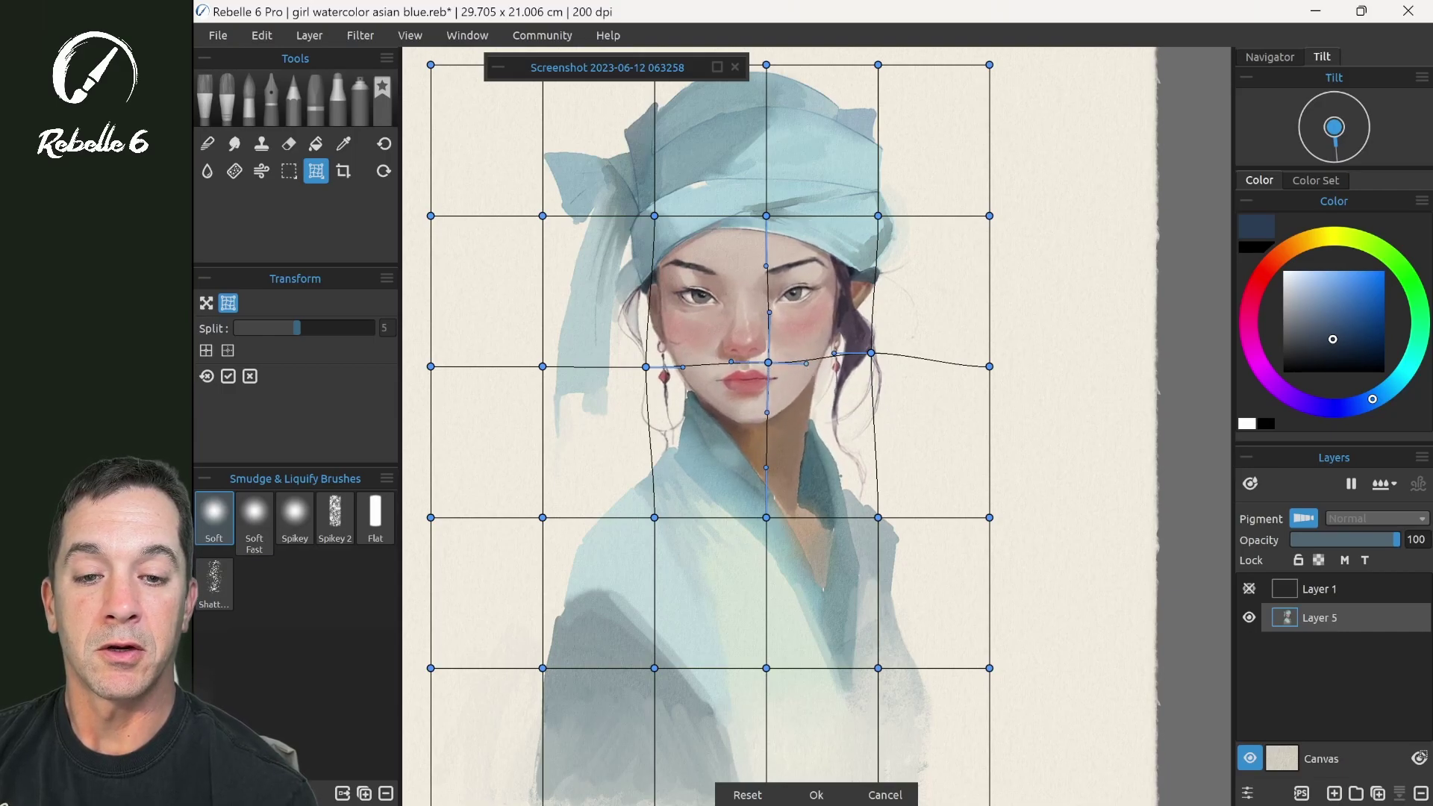
# - Drag the top and second-row warp nodes to lower and curve the head wrap's top and left edge
pyautogui.moveTo(875, 65); pyautogui.dragTo(860, 86)
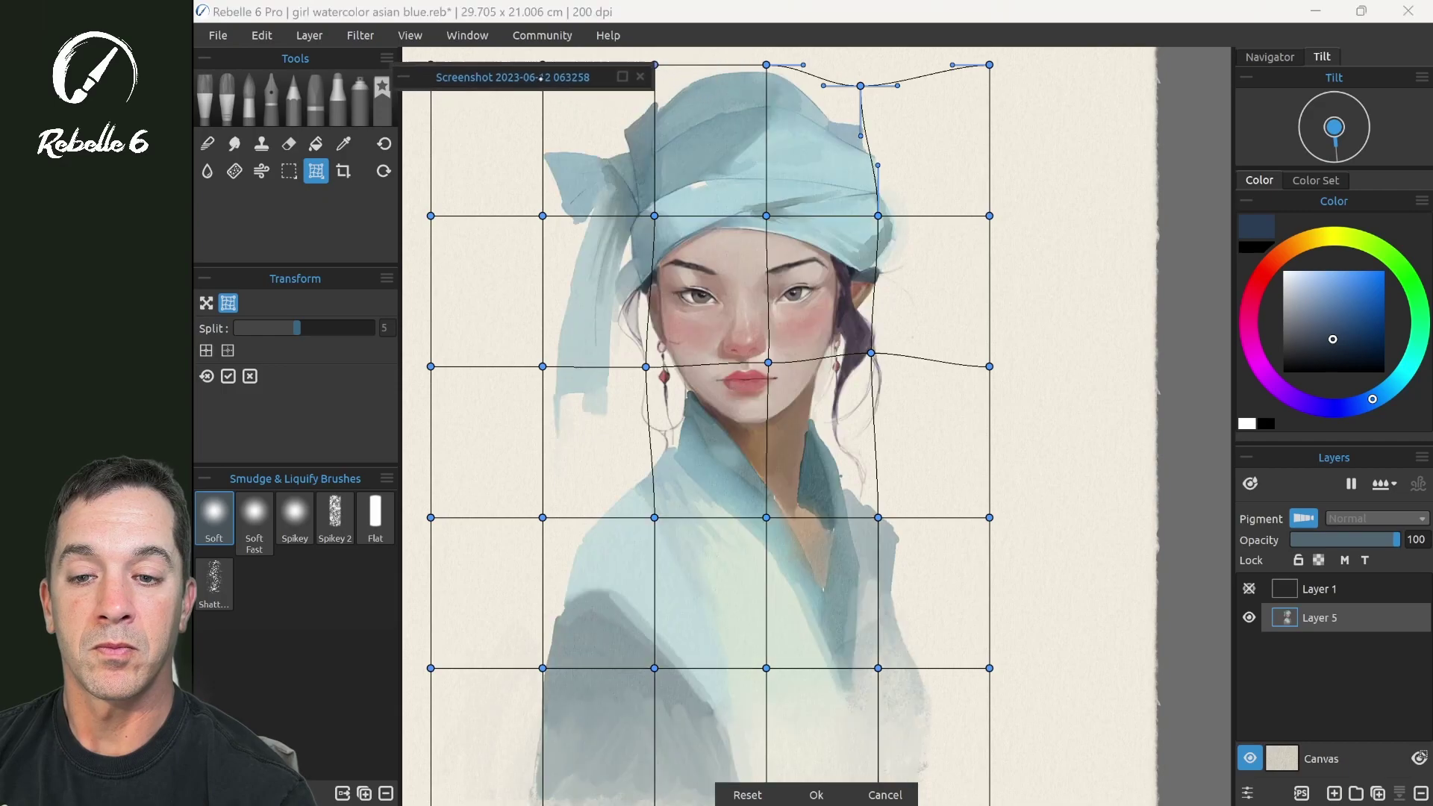
pyautogui.click(655, 67)
pyautogui.moveTo(655, 67); pyautogui.dragTo(685, 67)
pyautogui.moveTo(543, 216); pyautogui.dragTo(563, 218)
pyautogui.moveTo(655, 217)
pyautogui.mouseDown()
pyautogui.moveTo(652, 202)
pyautogui.moveTo(661, 218)
pyautogui.mouseUp()
pyautogui.moveTo(877, 217); pyautogui.dragTo(867, 222)
pyautogui.moveTo(989, 66); pyautogui.dragTo(944, 105)
pyautogui.moveTo(860, 86); pyautogui.dragTo(866, 105)
pyautogui.moveTo(766, 65); pyautogui.dragTo(768, 92)
pyautogui.moveTo(684, 67); pyautogui.dragTo(676, 91)
pyautogui.moveTo(677, 140); pyautogui.dragTo(657, 194)
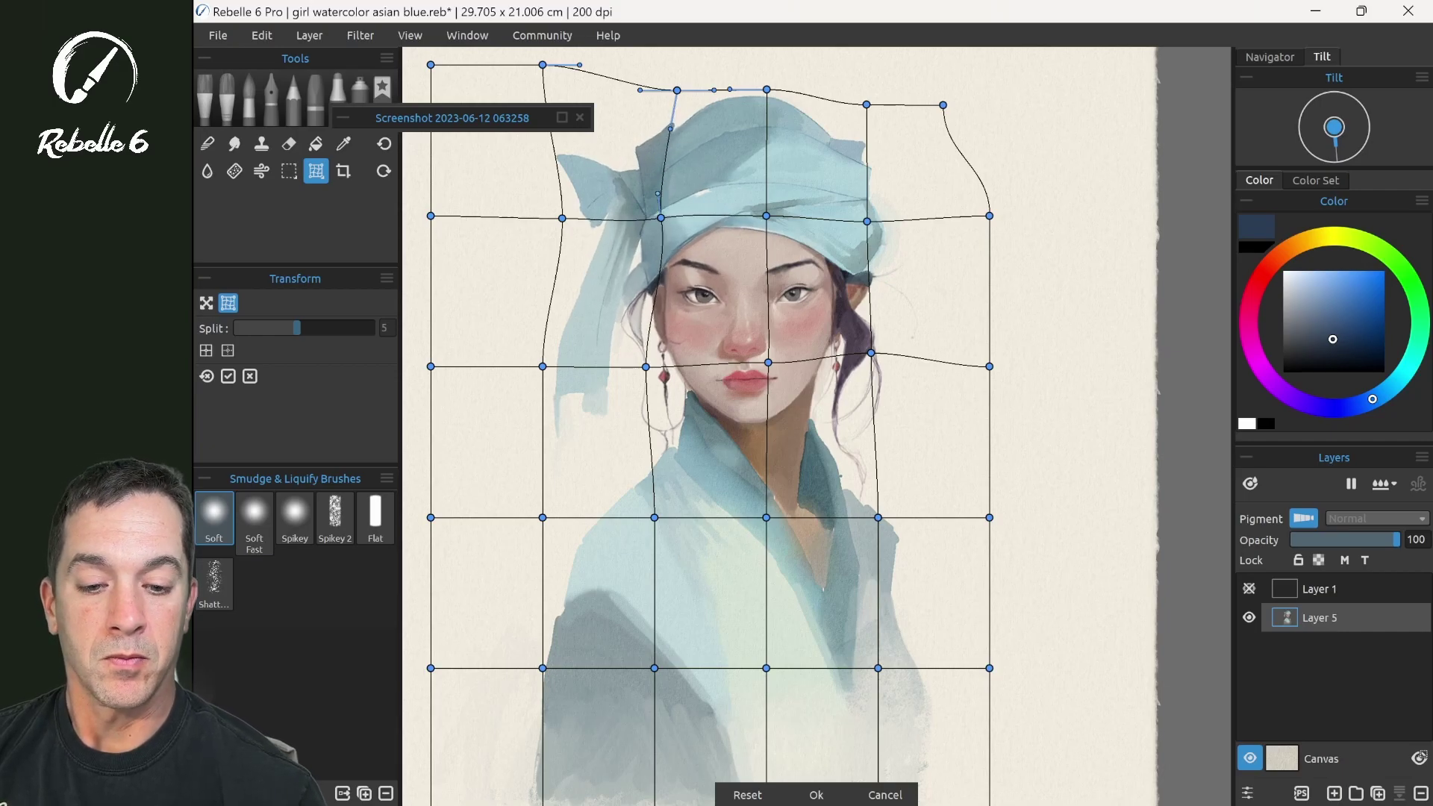
# - Adjust the right-ear hair node and the nose-lip node, then apply the warp with Ok
pyautogui.moveTo(870, 353)
pyautogui.mouseDown()
pyautogui.moveTo(875, 368)
pyautogui.moveTo(863, 365)
pyautogui.mouseUp()
pyautogui.click(768, 364)
pyautogui.moveTo(766, 319); pyautogui.dragTo(771, 319)
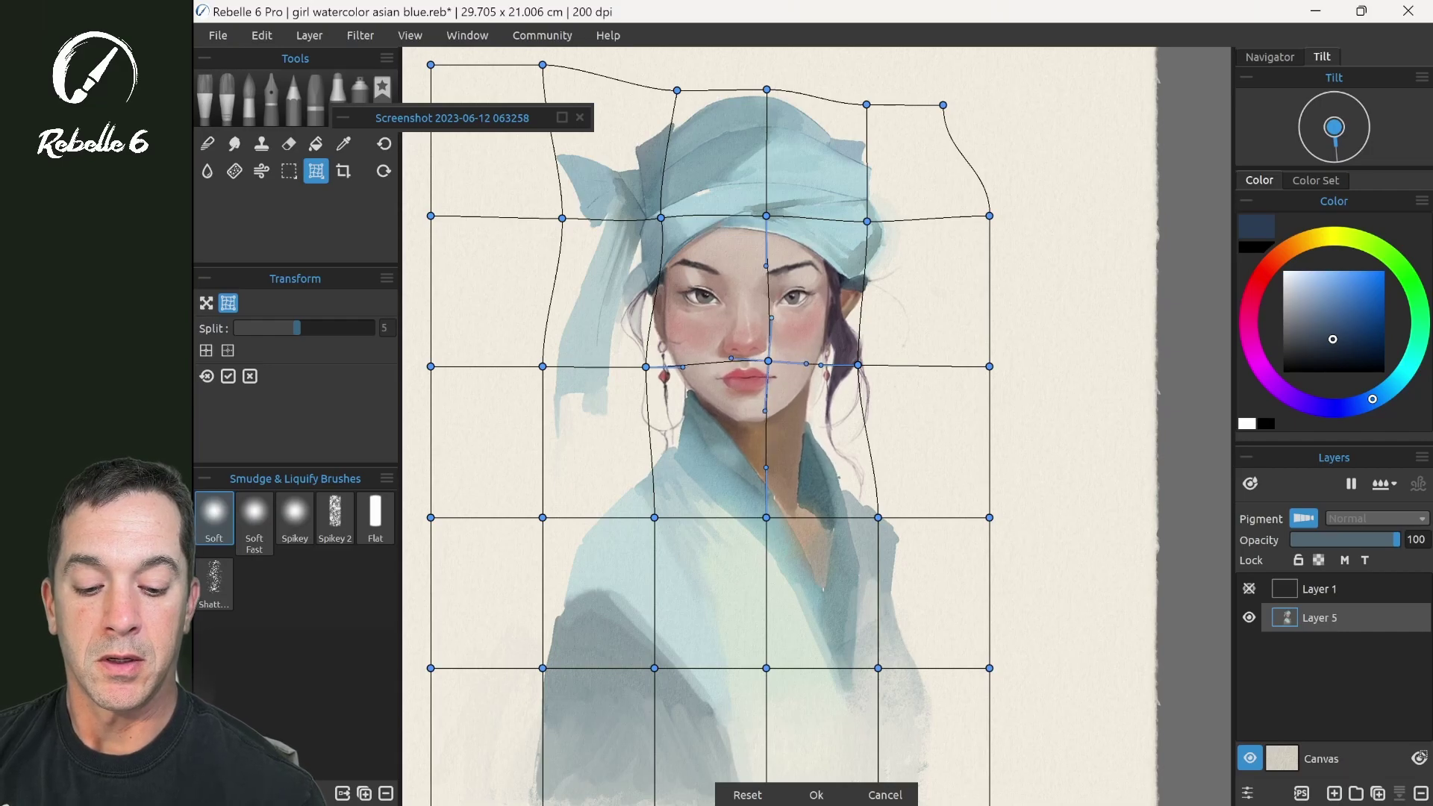
pyautogui.click(816, 795)
# - Undo the applied warp on the portrait
pyautogui.scroll(5, 816, 384)
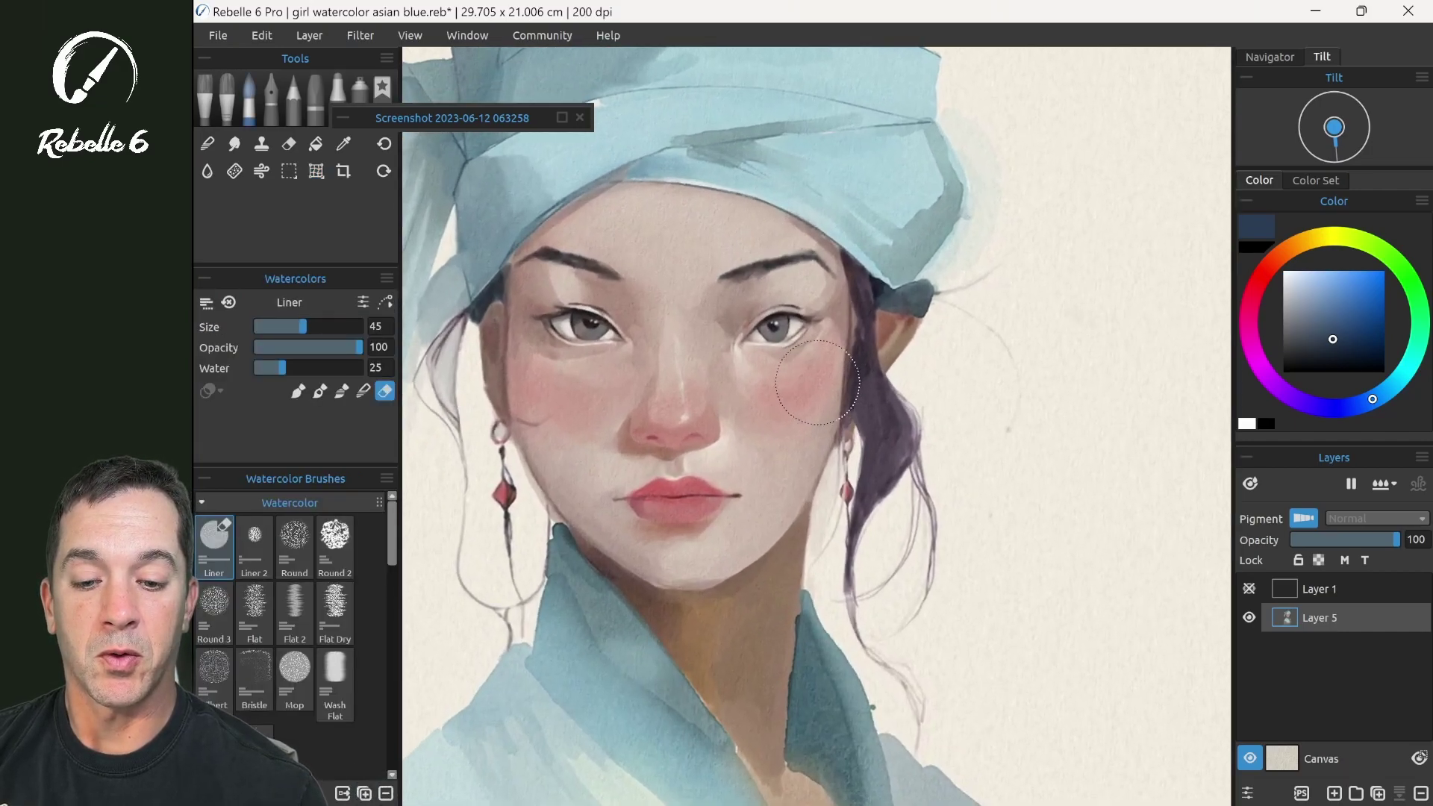
pyautogui.scroll(-1, 820, 475)
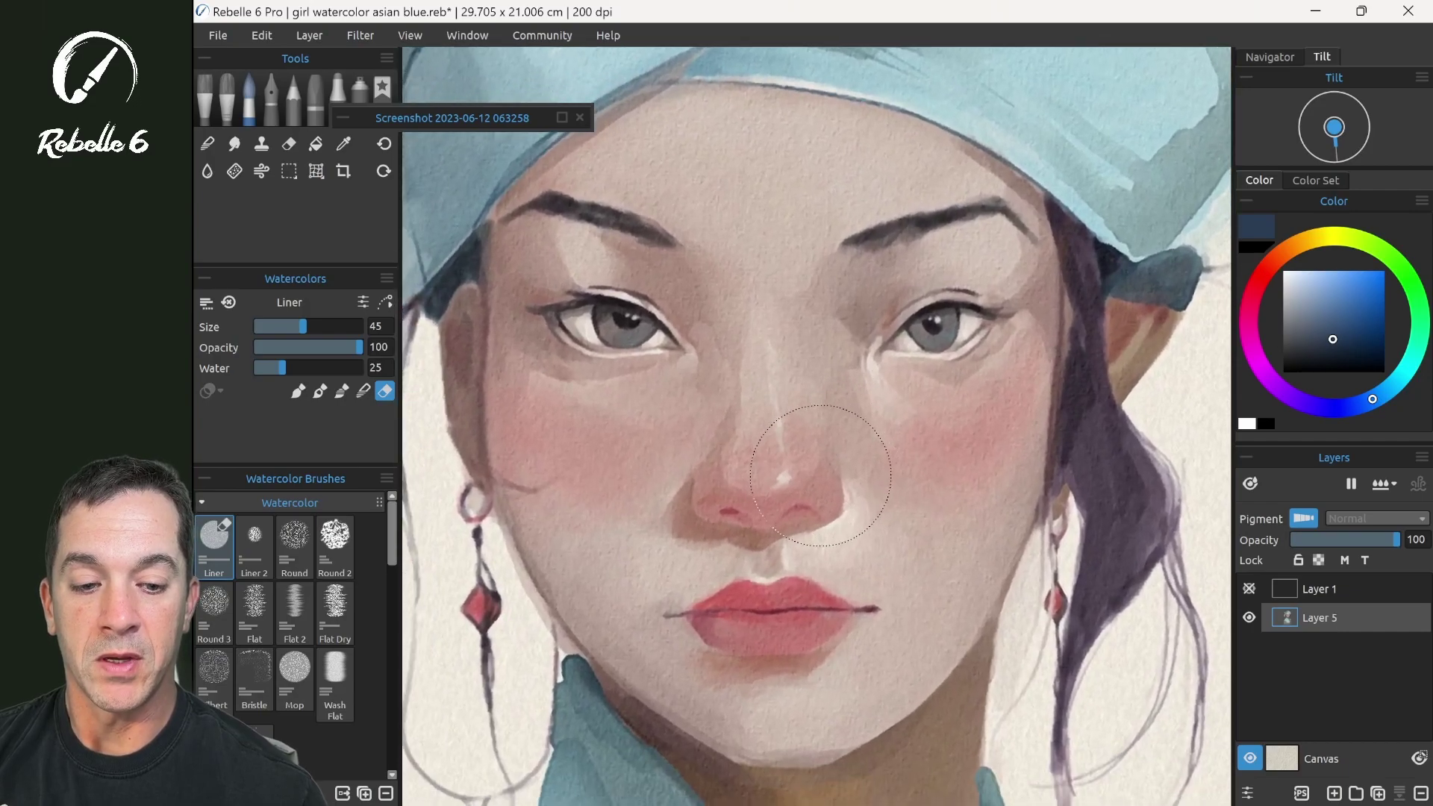
pyautogui.moveTo(1152, 478); pyautogui.dragTo(1096, 336)
pyautogui.scroll(-2, 1096, 335)
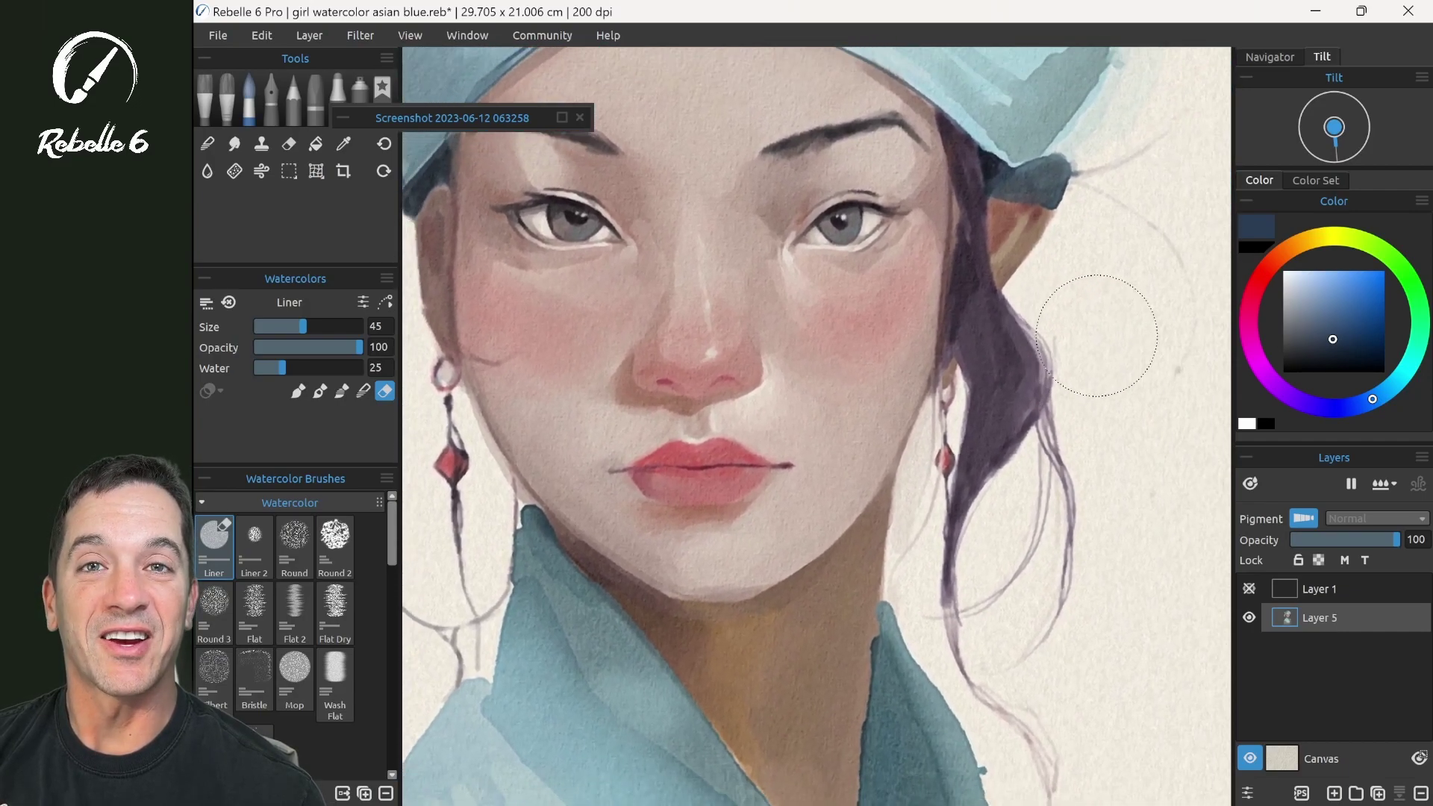
pyautogui.scroll(-5, 1096, 335)
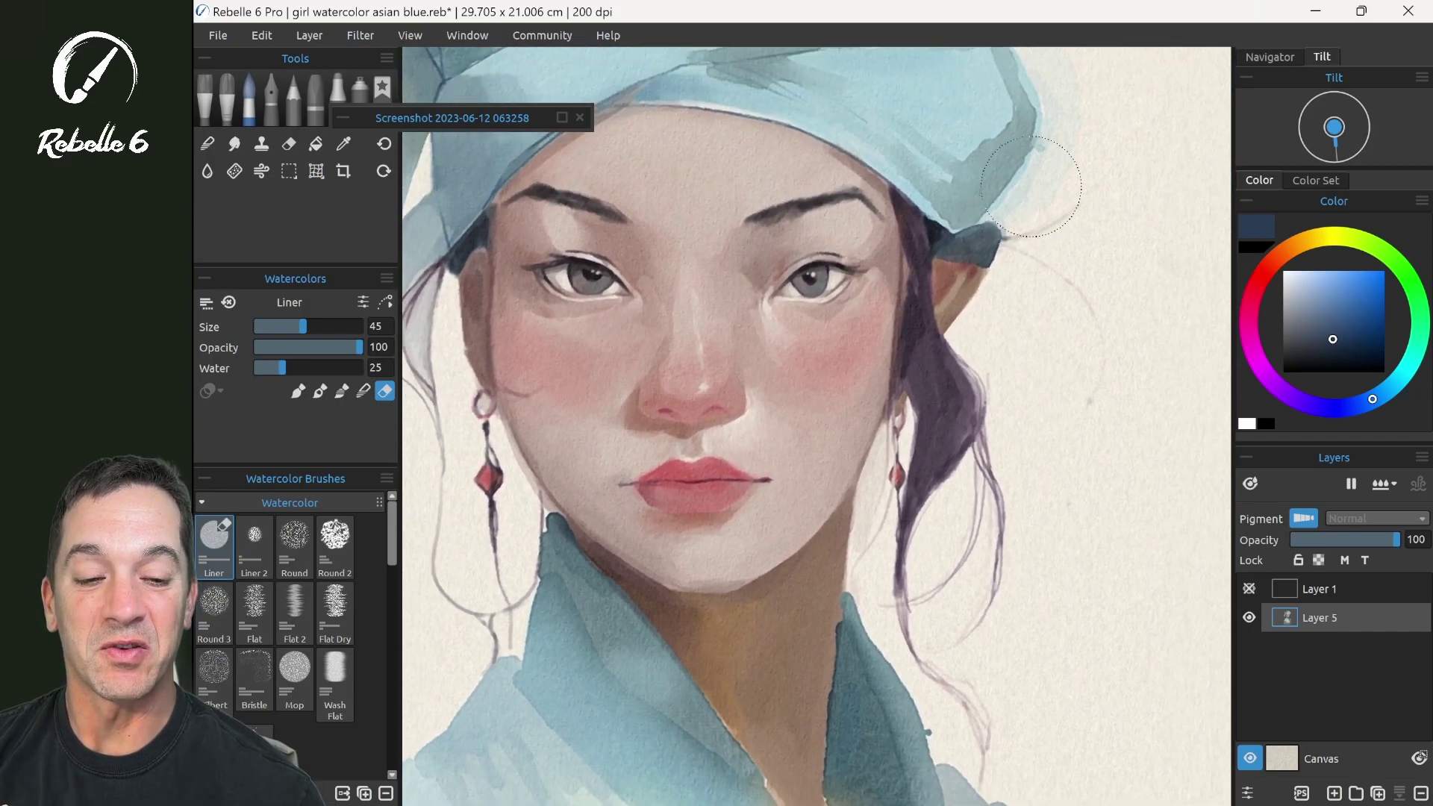
pyautogui.scroll(-3, 1031, 187)
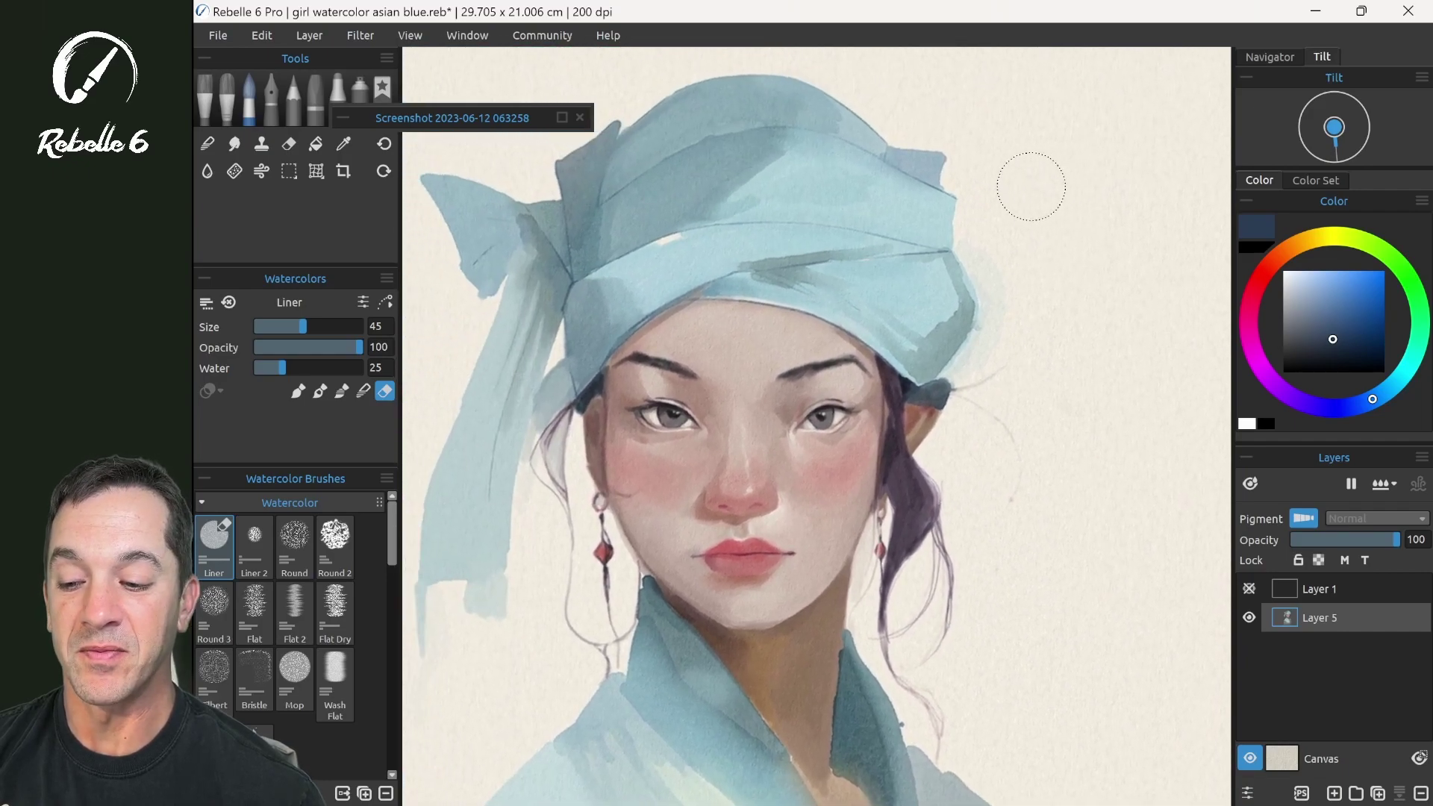
pyautogui.hotkey('ctrl', 'z')
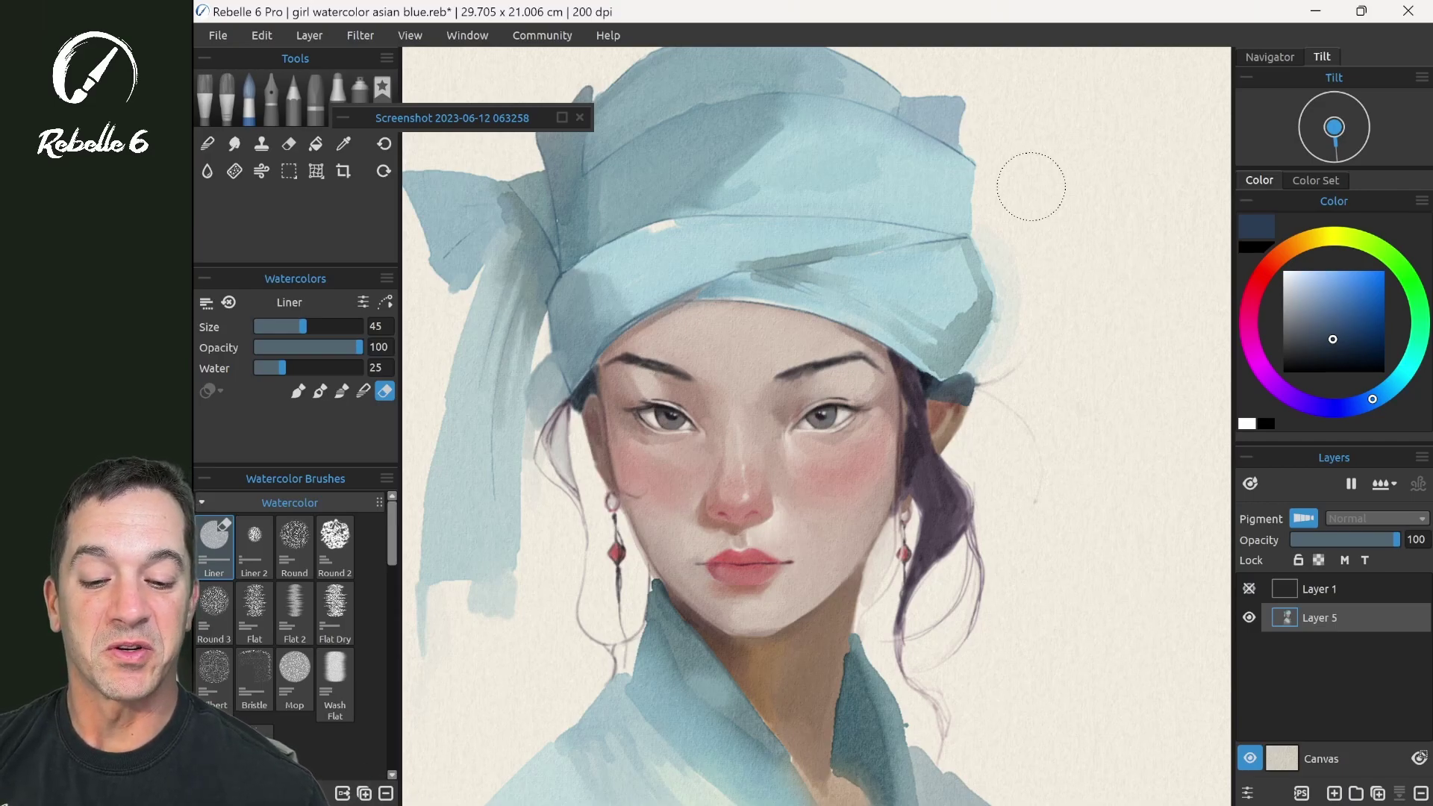
# - Start a new free transform of the layer with Fractal interpolation
pyautogui.hotkey('ctrl', 't')
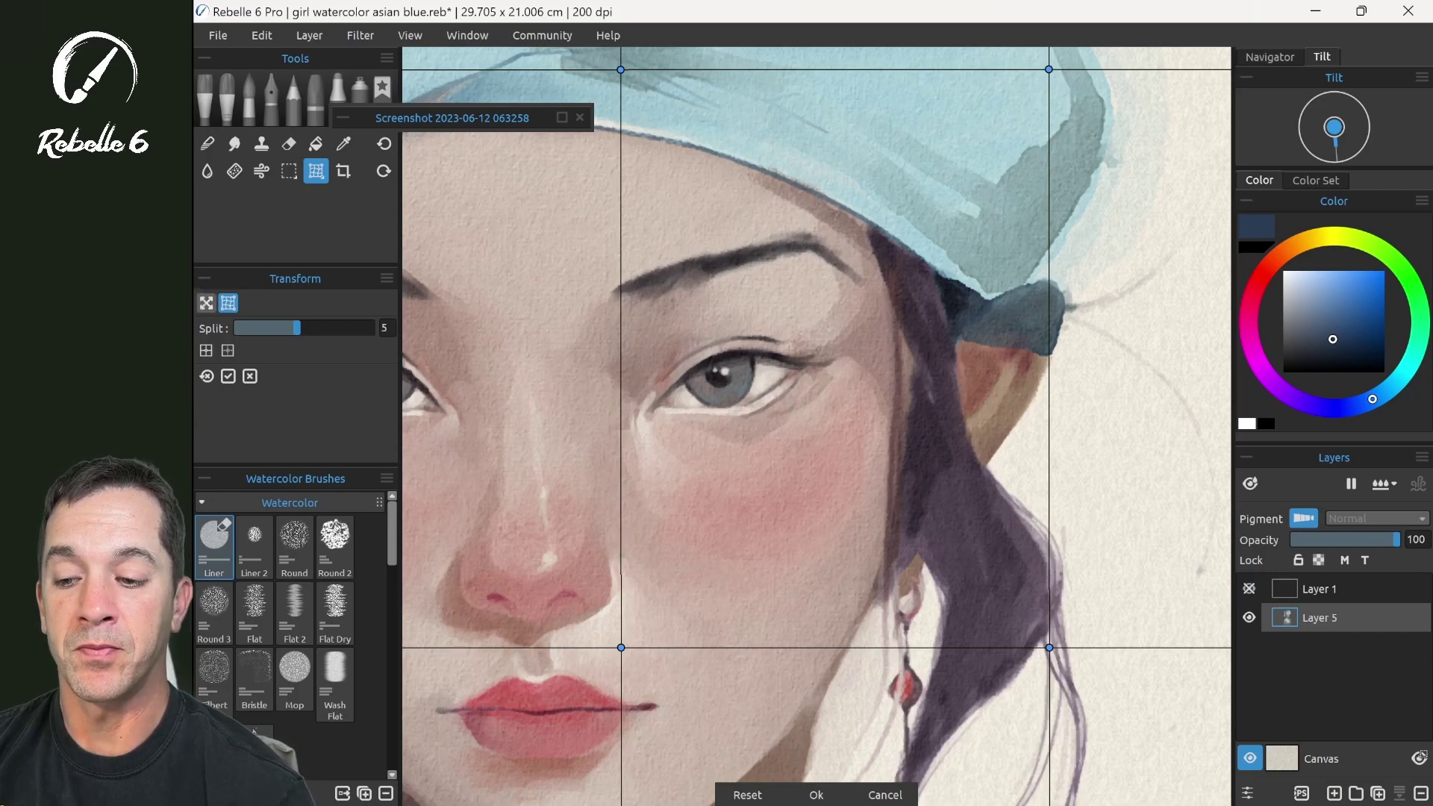
pyautogui.click(206, 303)
pyautogui.click(377, 355)
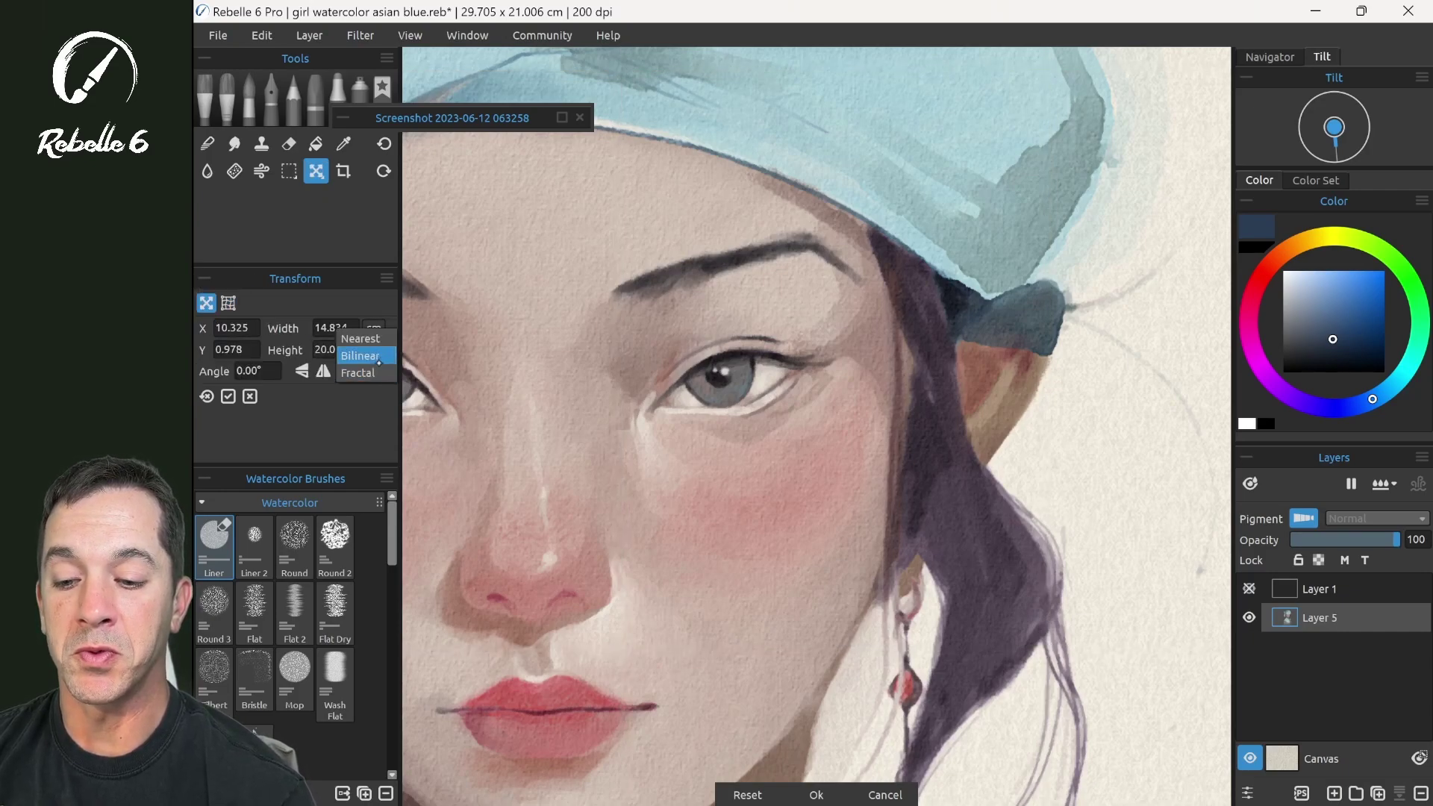
pyautogui.click(374, 373)
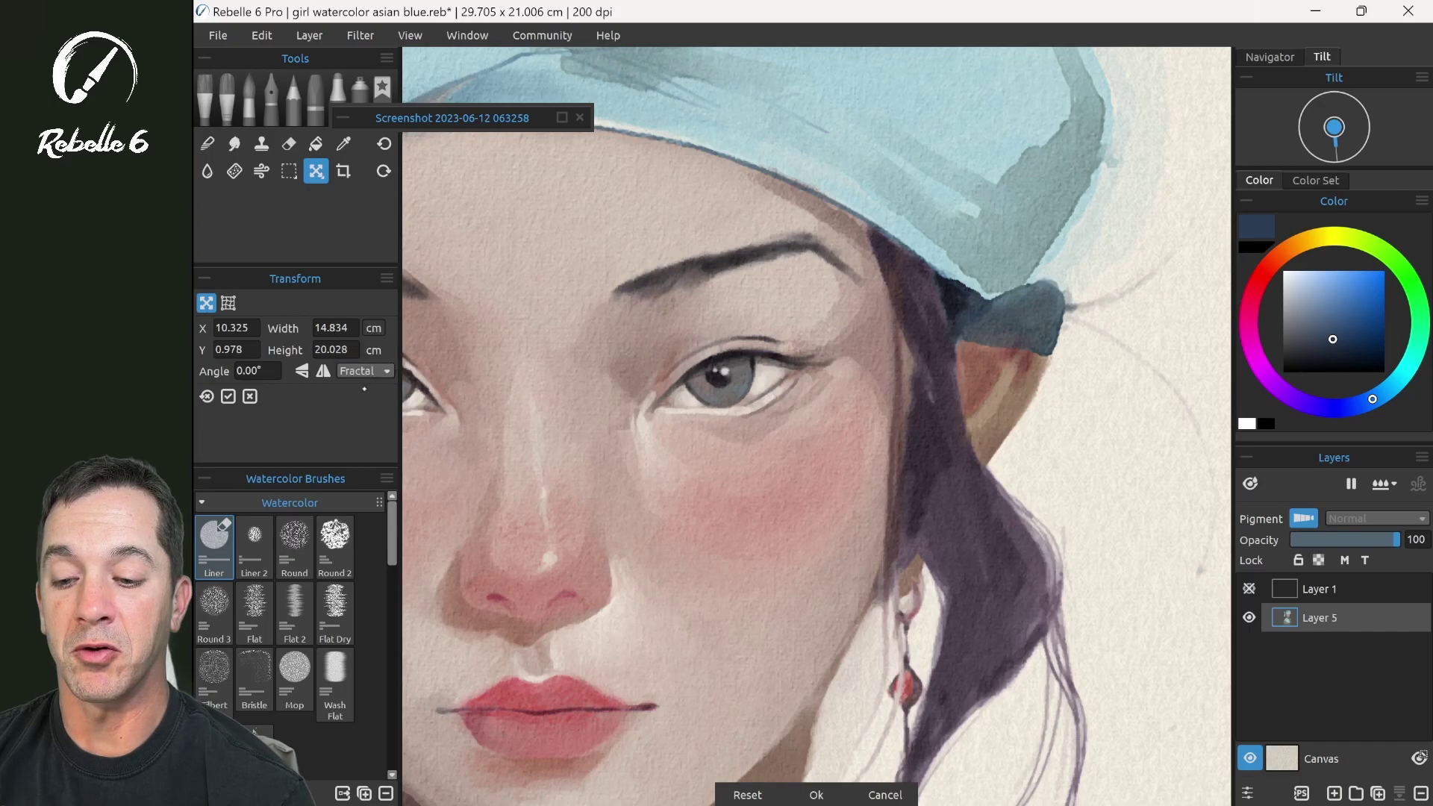